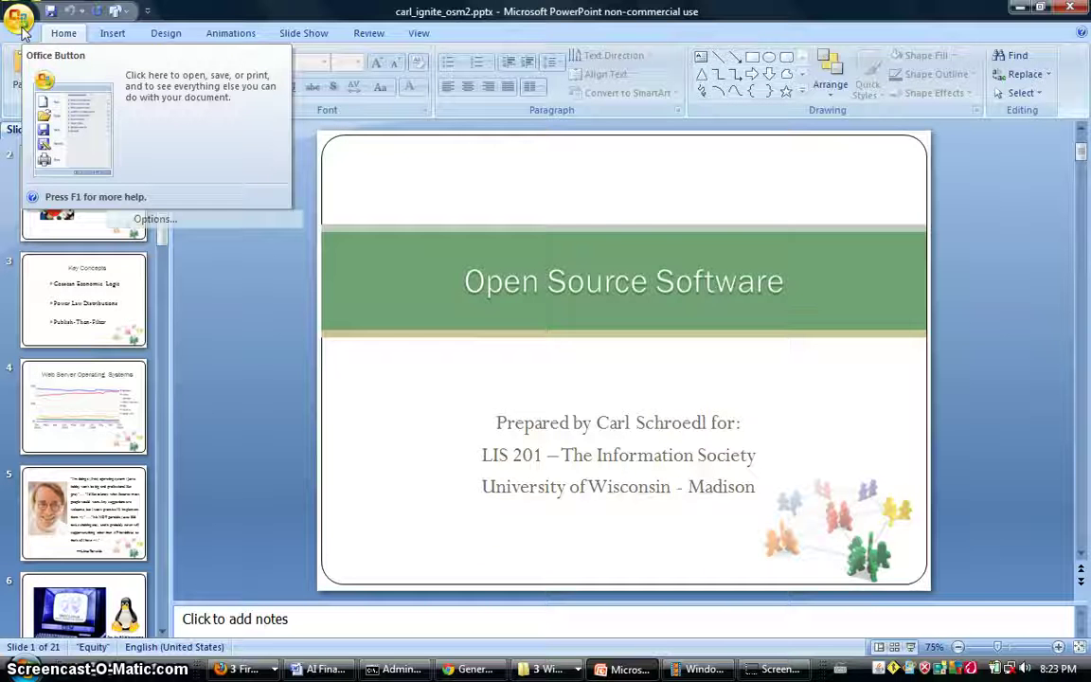
Step: Choose PNG as the Save As file format for the presentation
click(18, 19)
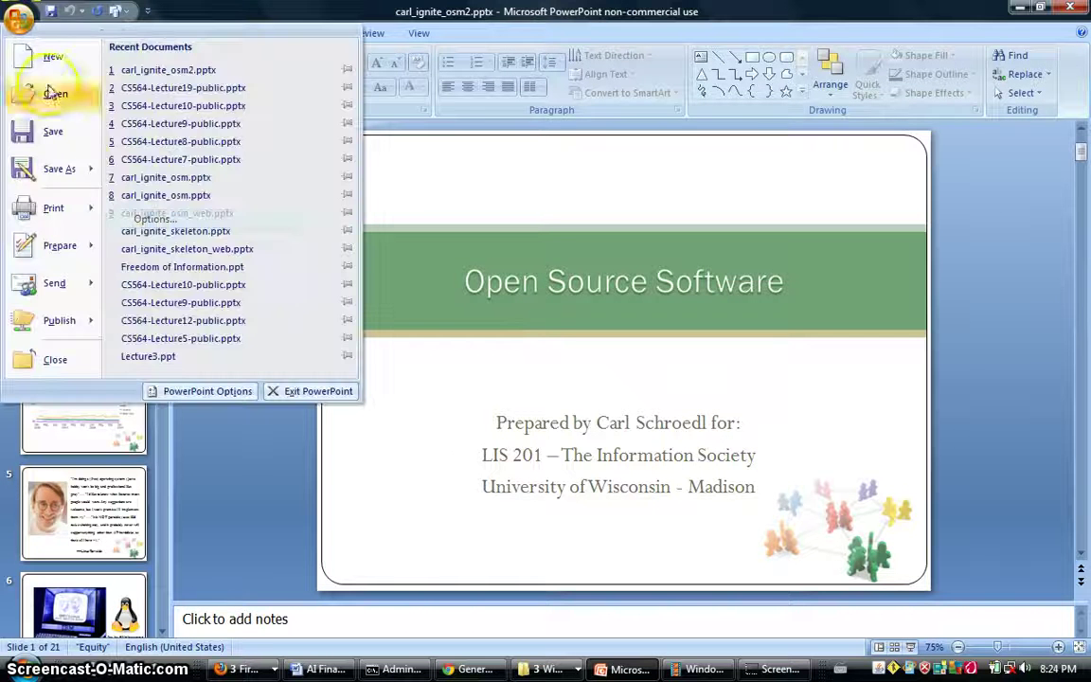
mouse_move(76, 171)
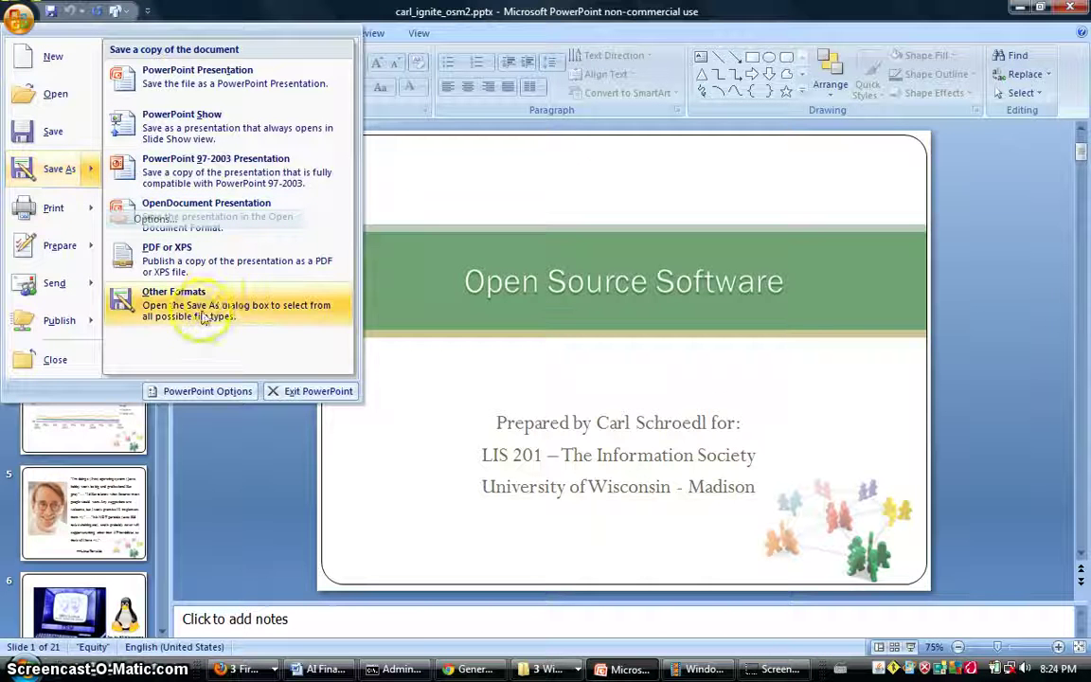
click(173, 293)
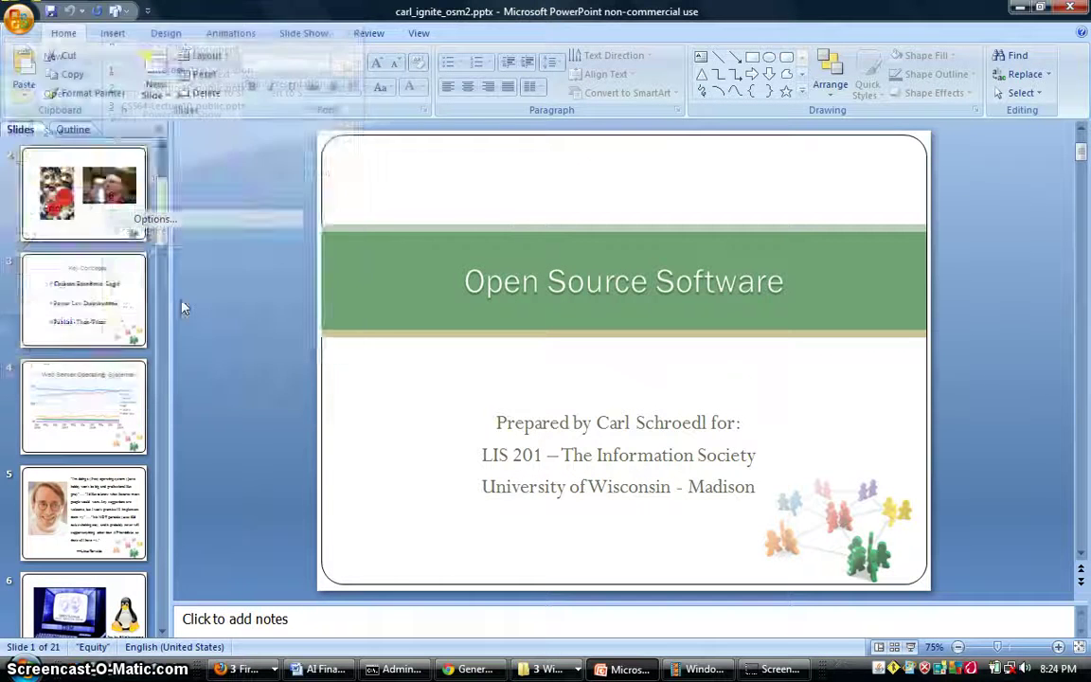
click(270, 320)
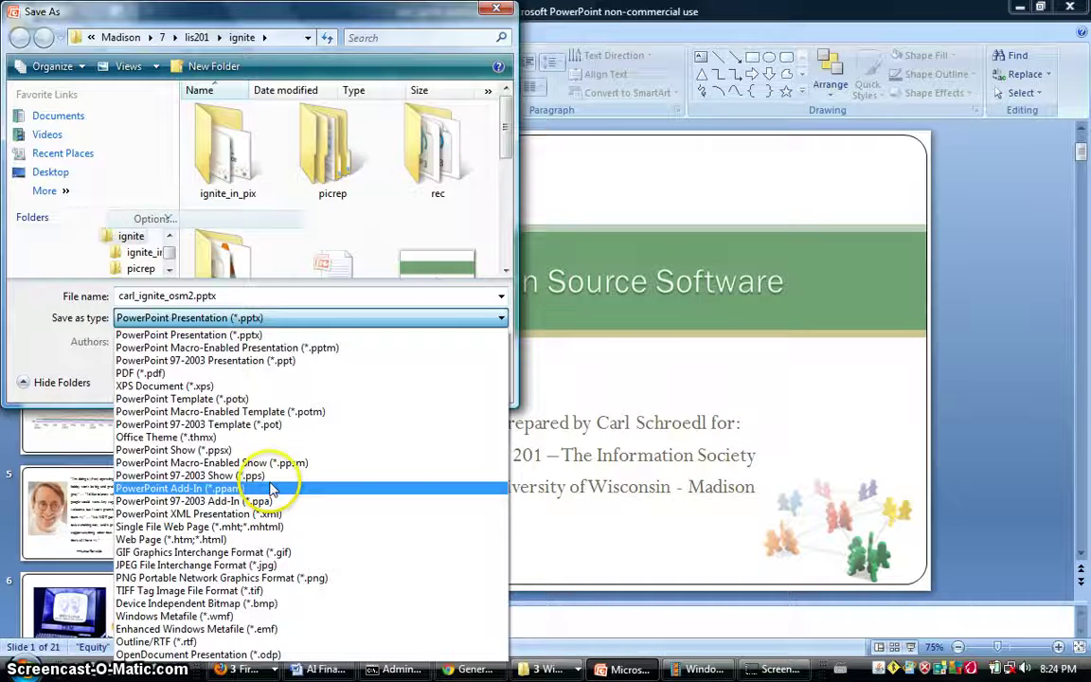
click(256, 578)
Step: Name the file ignite_in_pix2 and save it
click(264, 292)
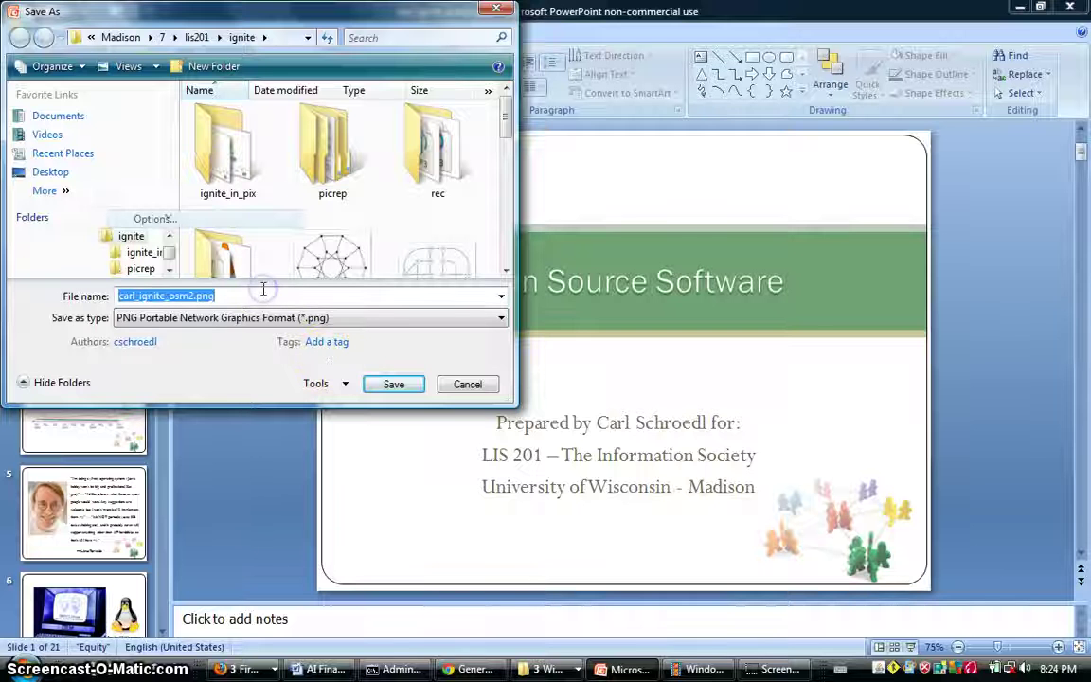
key(BackSpace)
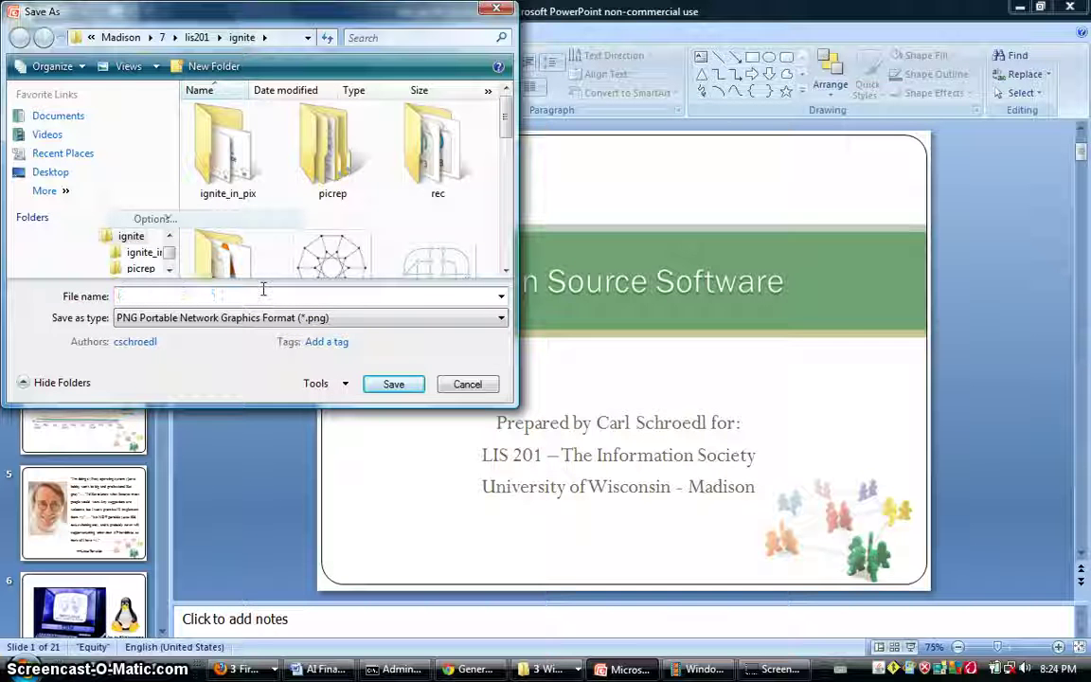
text(ignite_)
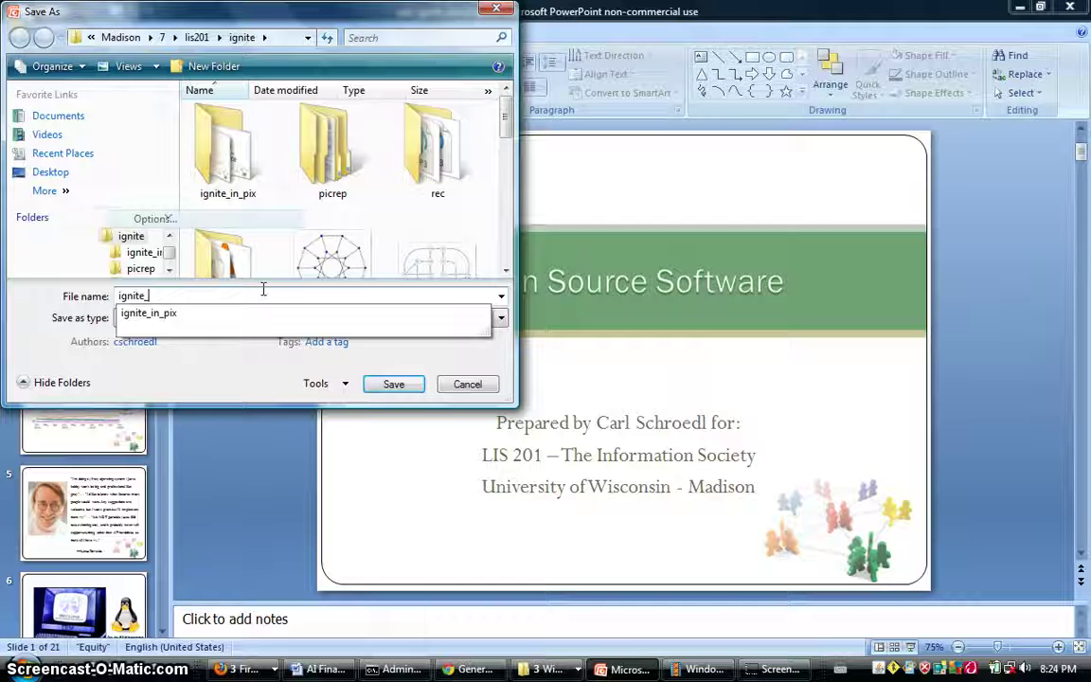
key(Down)
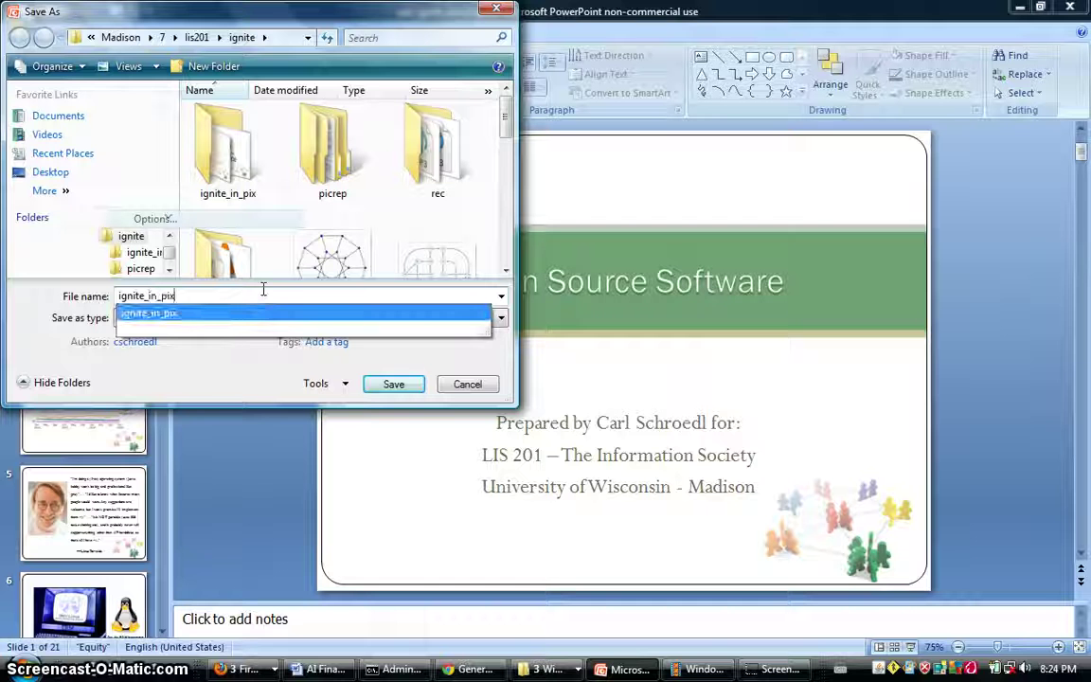
text(2)
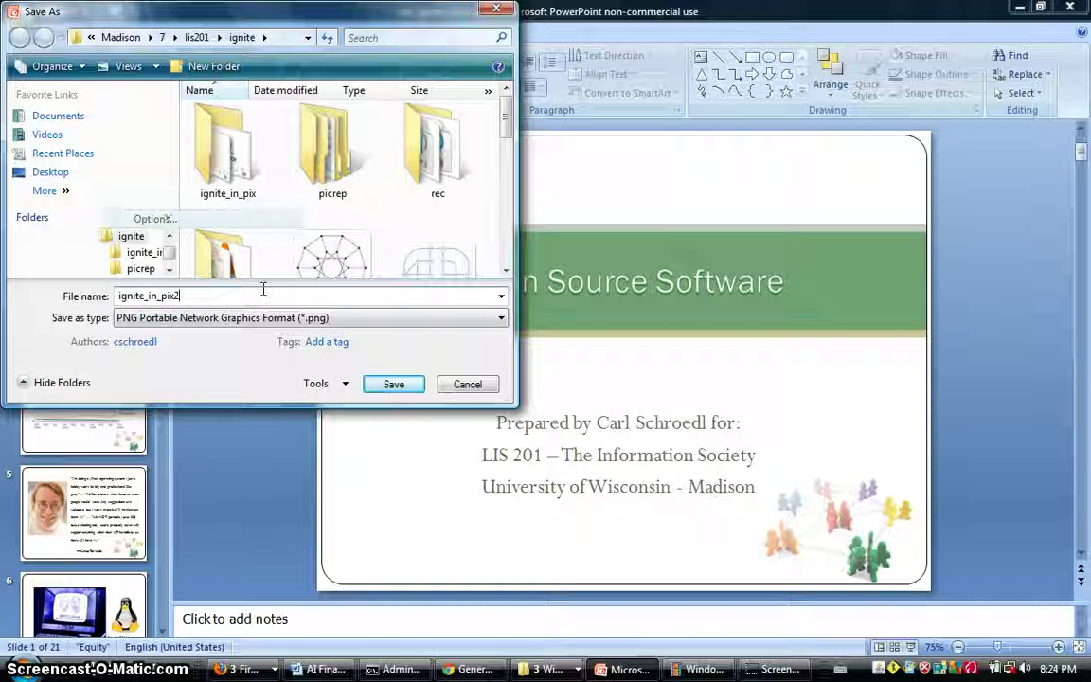
click(393, 383)
Step: Export every slide as its own PNG file and acknowledge the confirmation
click(427, 382)
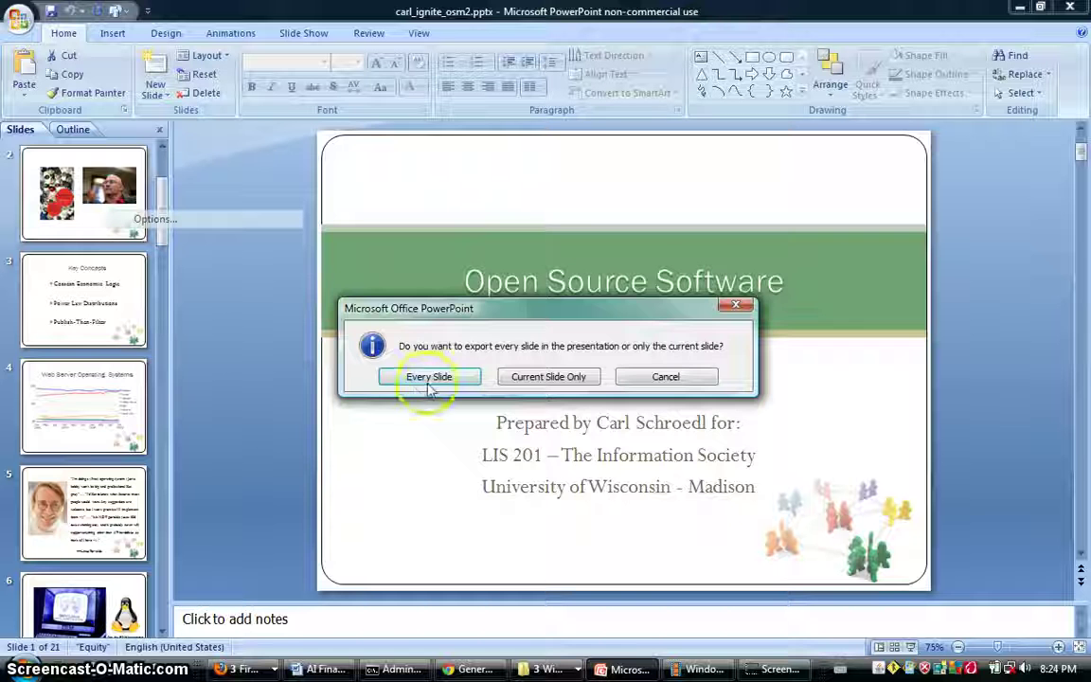
click(431, 386)
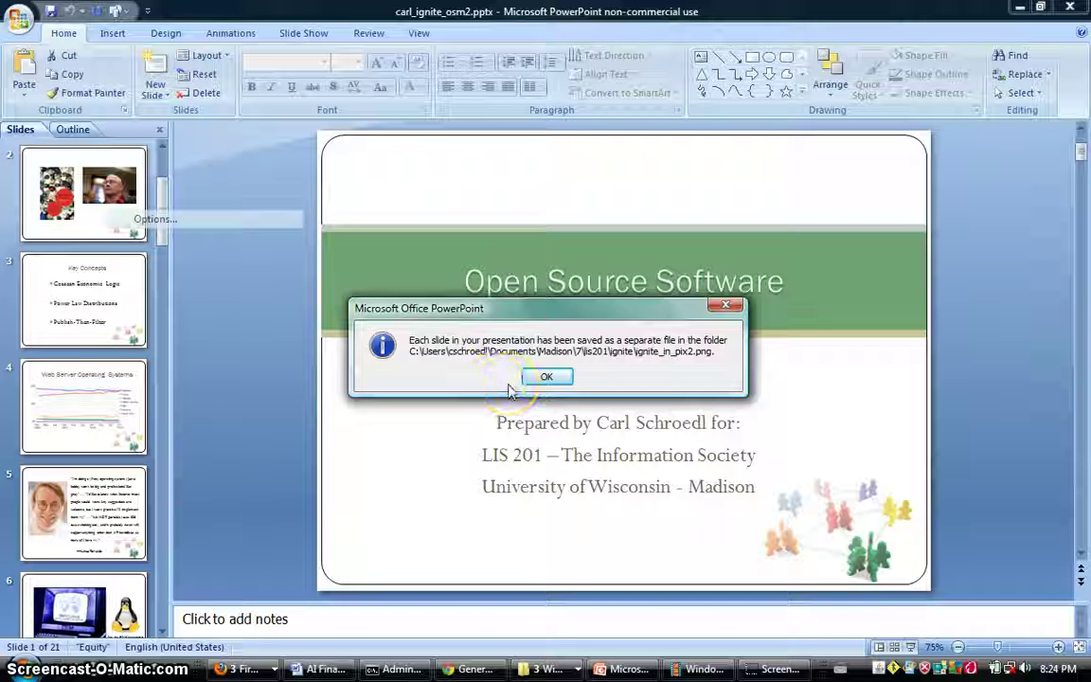
click(545, 379)
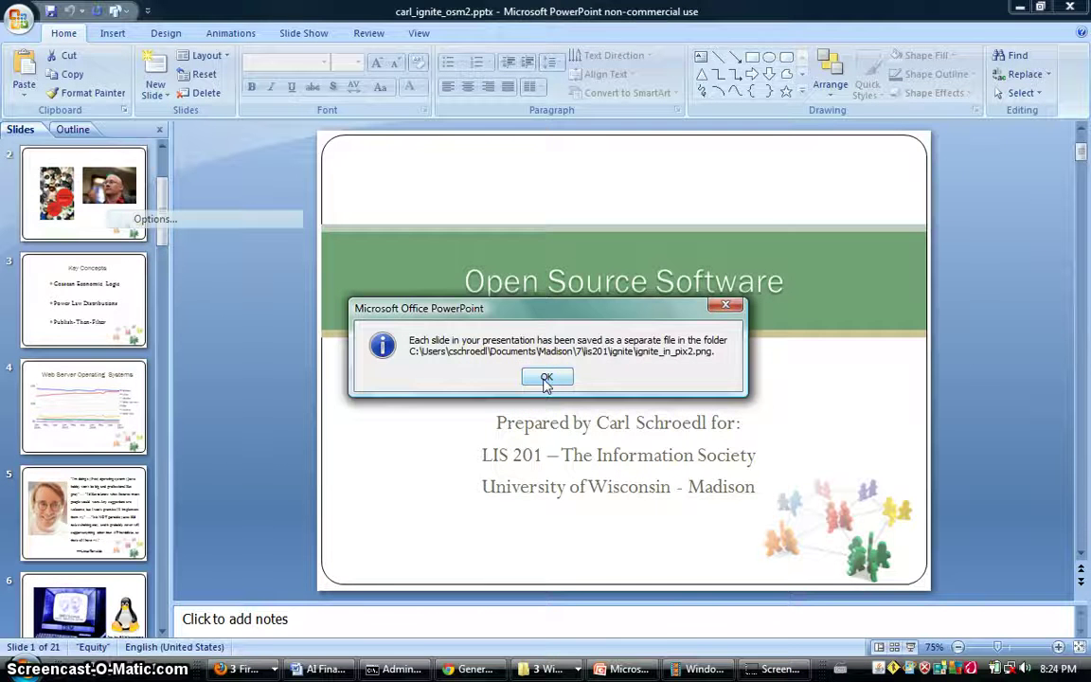
Step: Switch to Explorer and open the ignite_in_pix2 folder of slide images
key(alt+Tab)
key(alt+Tab)
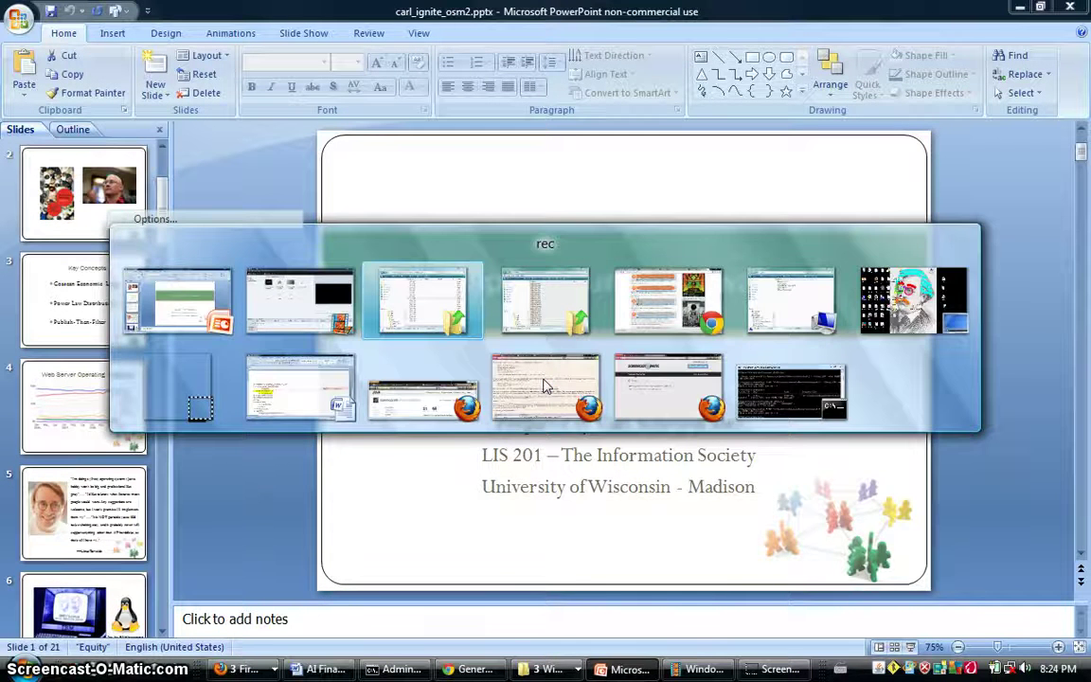
key(alt+Tab)
key(alt+Tab)
key(alt+Tab)
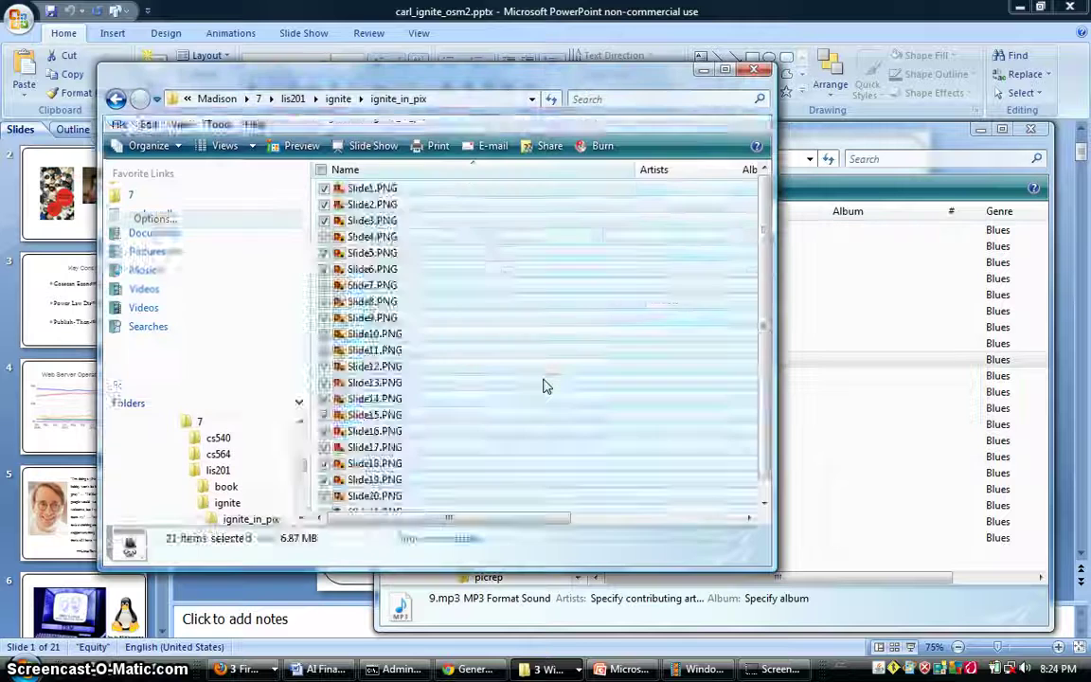
key(BackSpace)
key(Down)
key(Return)
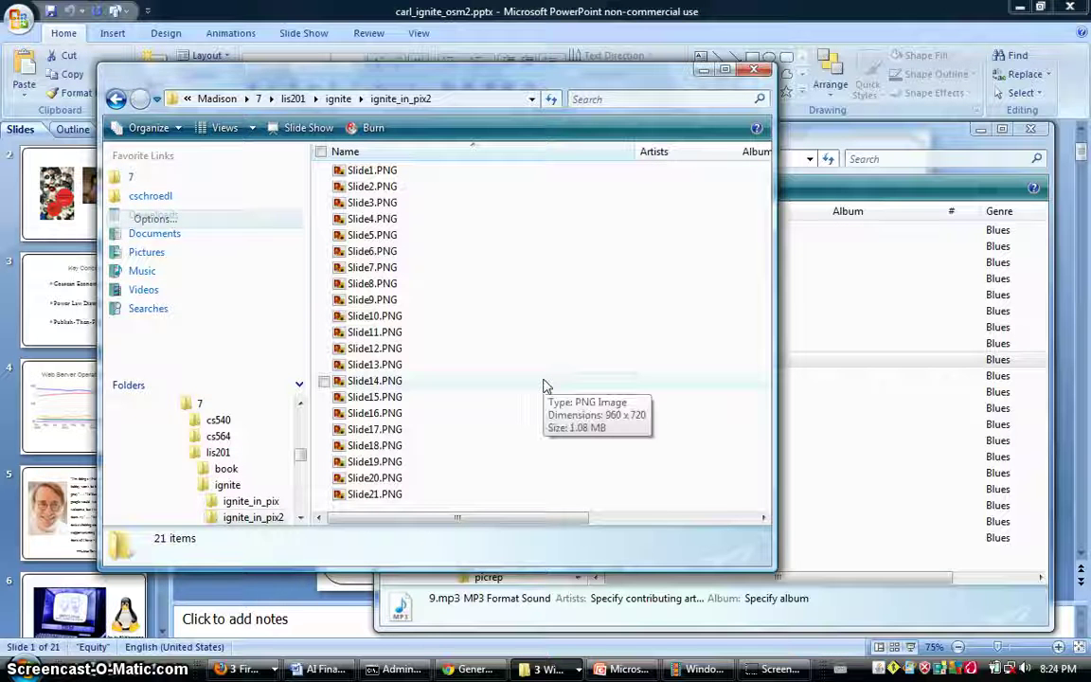
Step: Move that window aside and select 1.mp3 and 20.mp3 in the rec folder
drag(531, 71, 665, 54)
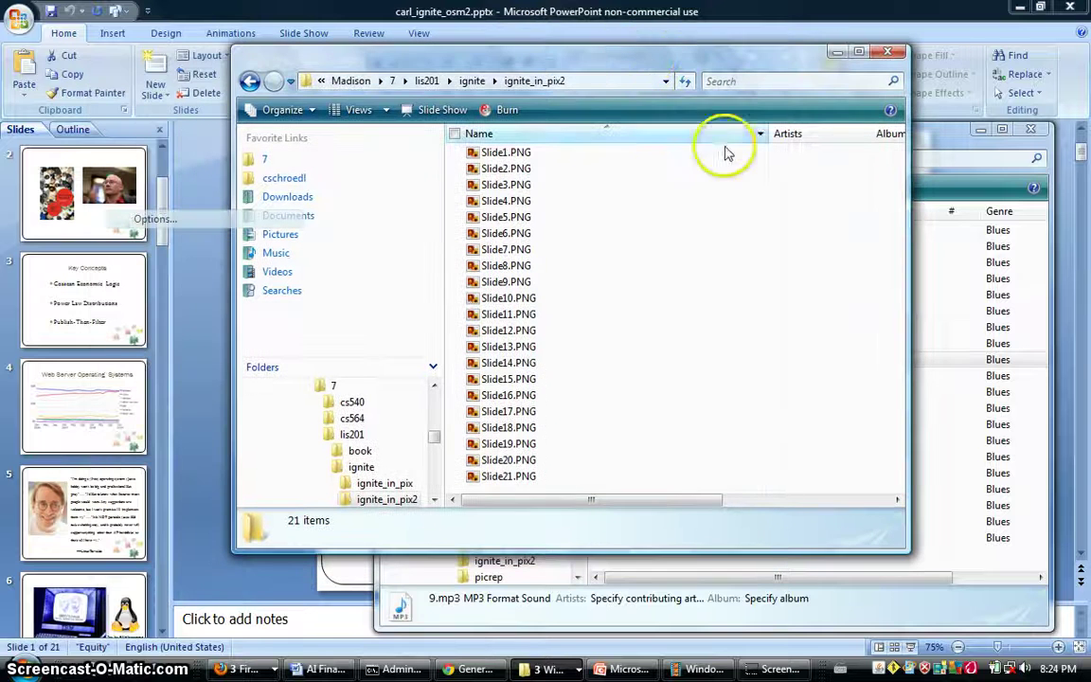
click(924, 151)
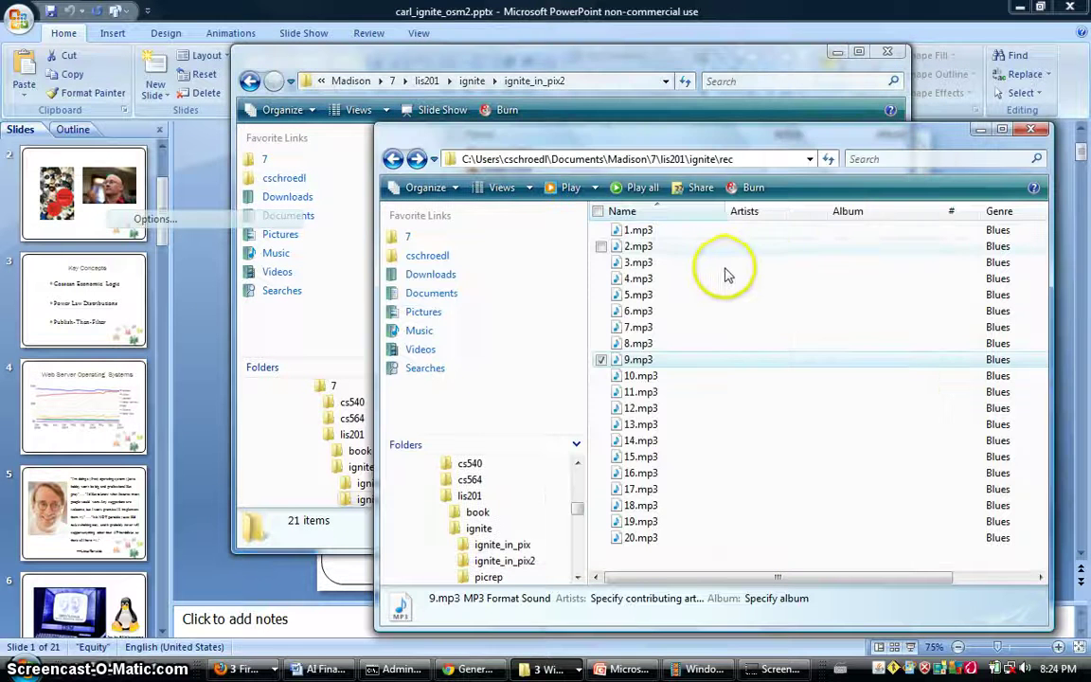
click(696, 236)
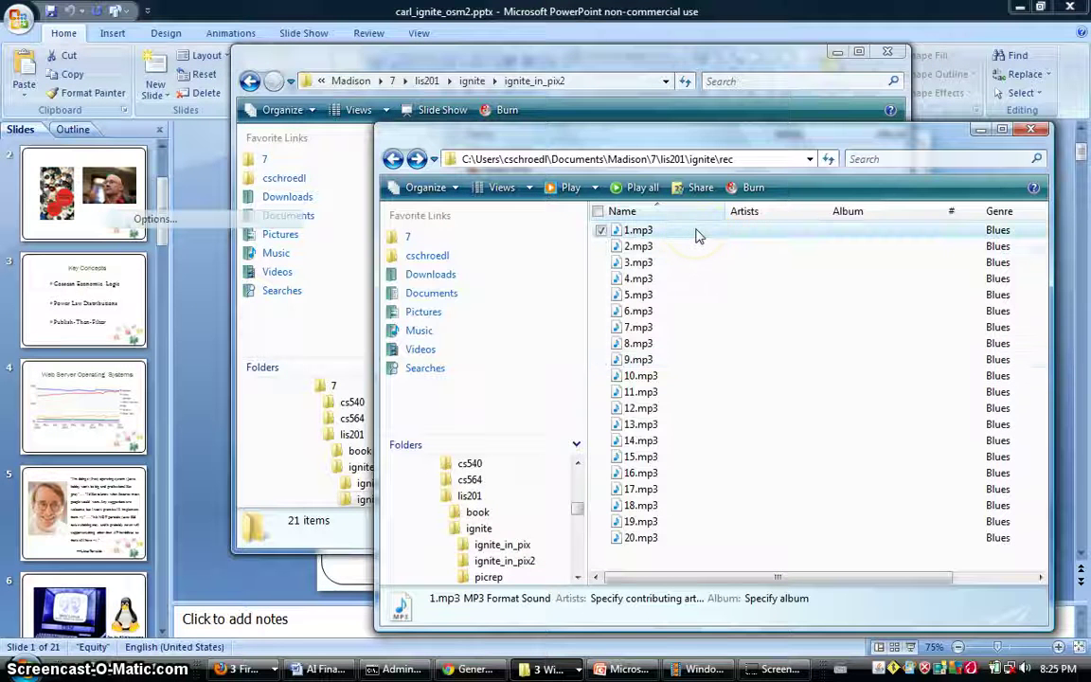
click(676, 538)
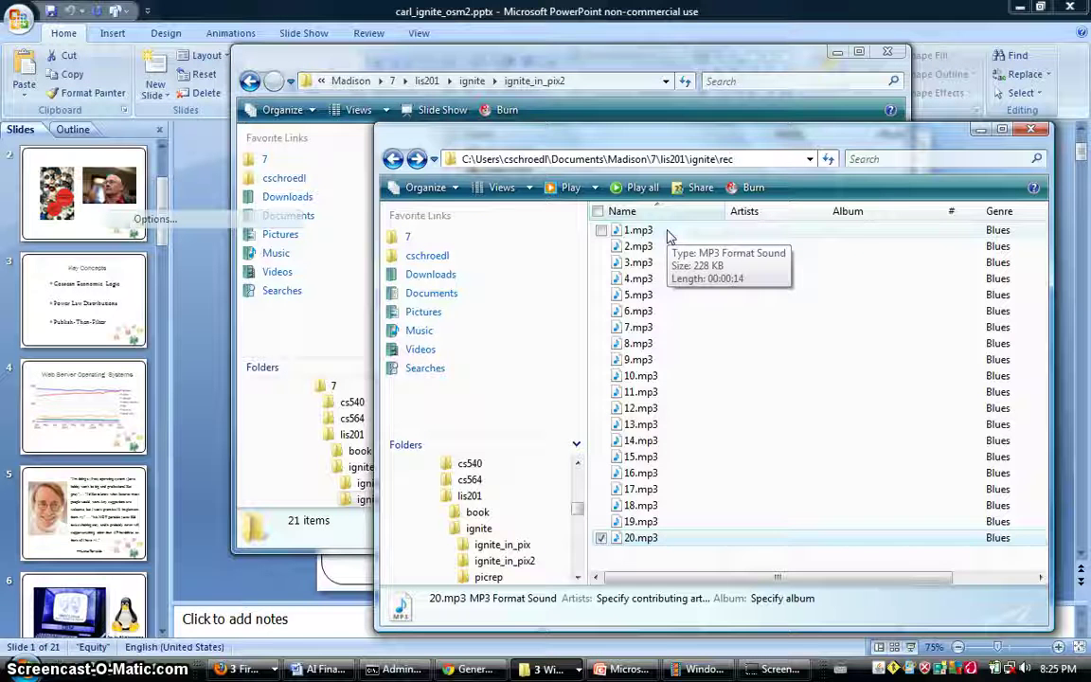
Step: Create a new collection named ignite in Movie Maker
mouse_move(705, 669)
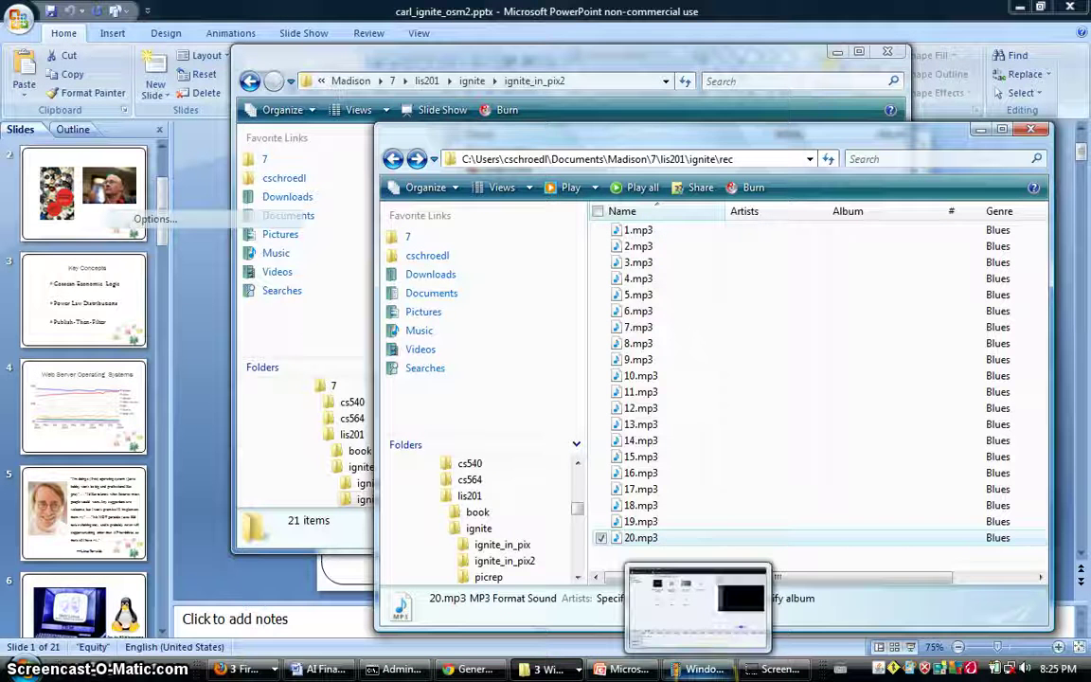
click(704, 668)
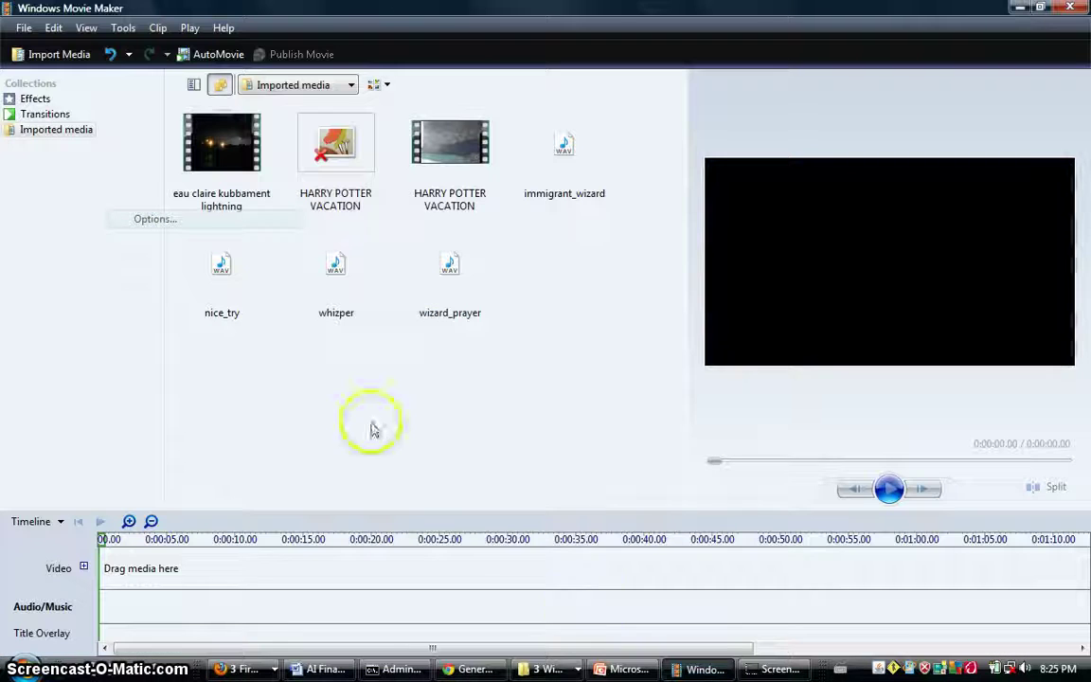
right_click(43, 136)
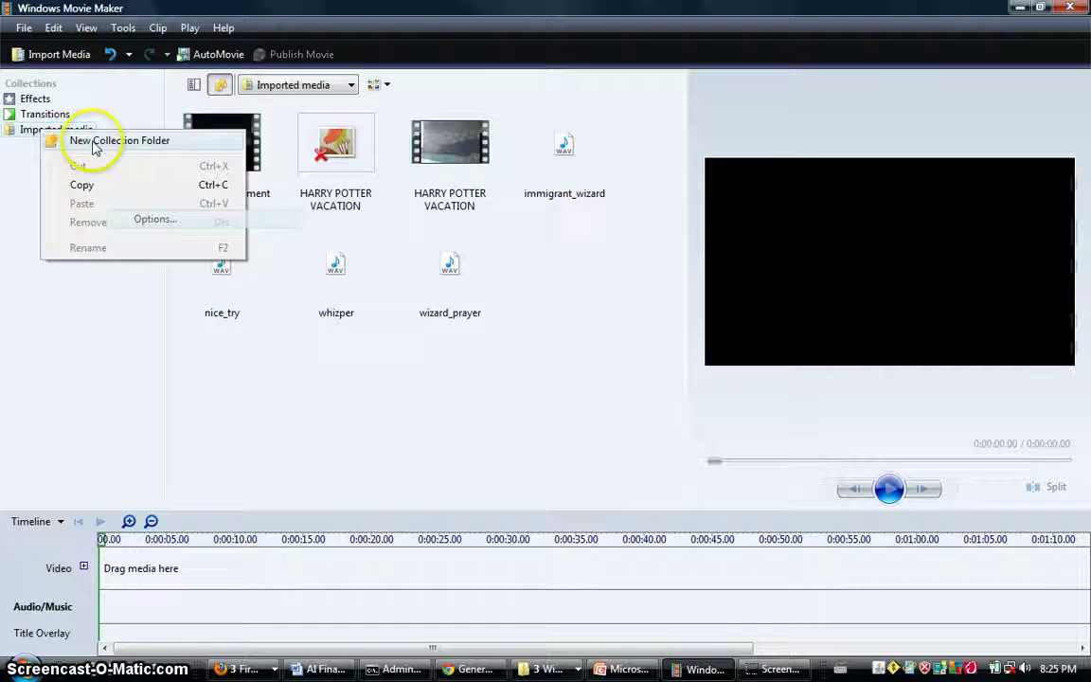
click(76, 140)
text(ignite)
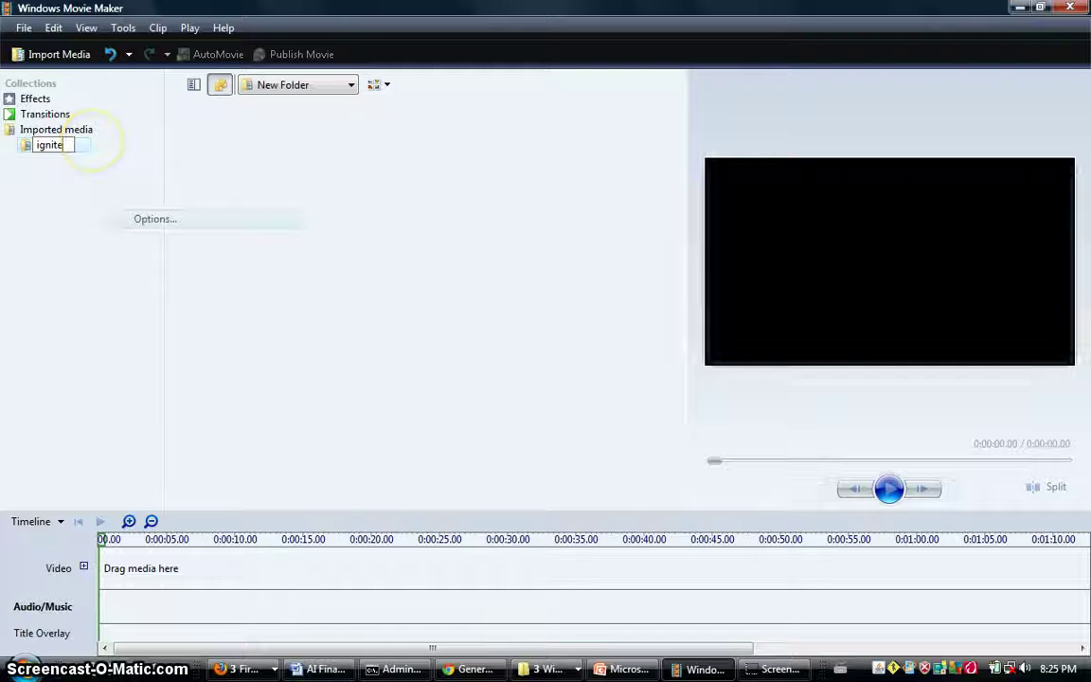
key(Return)
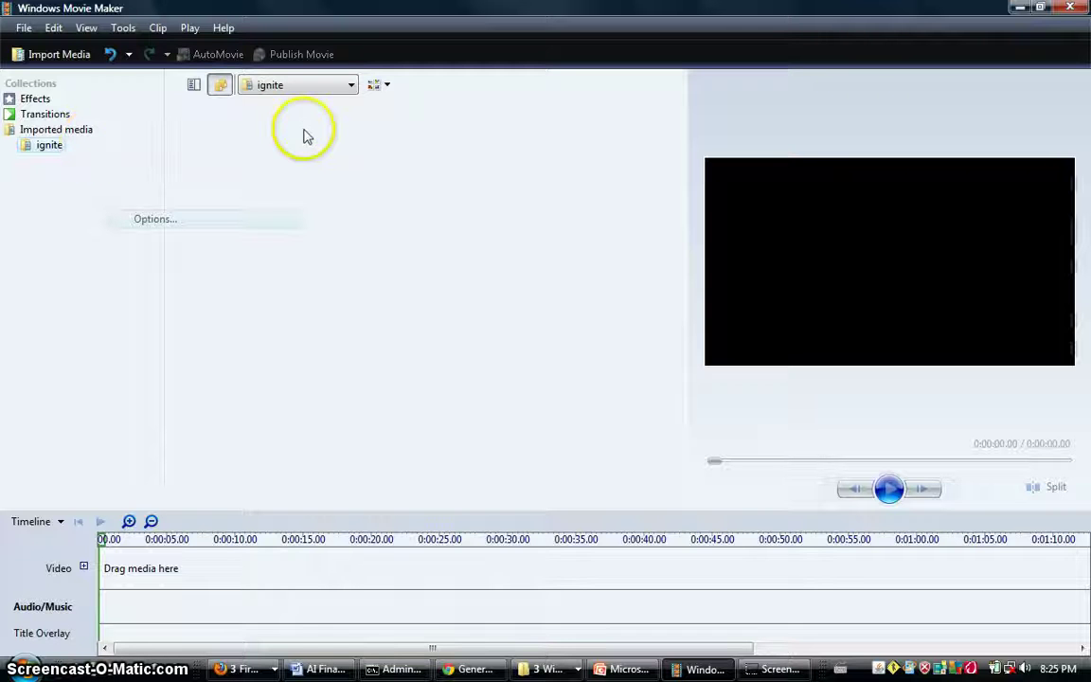
Step: Copy all 21 slide PNGs from Explorer and paste them into the ignite collection
key(alt+Tab)
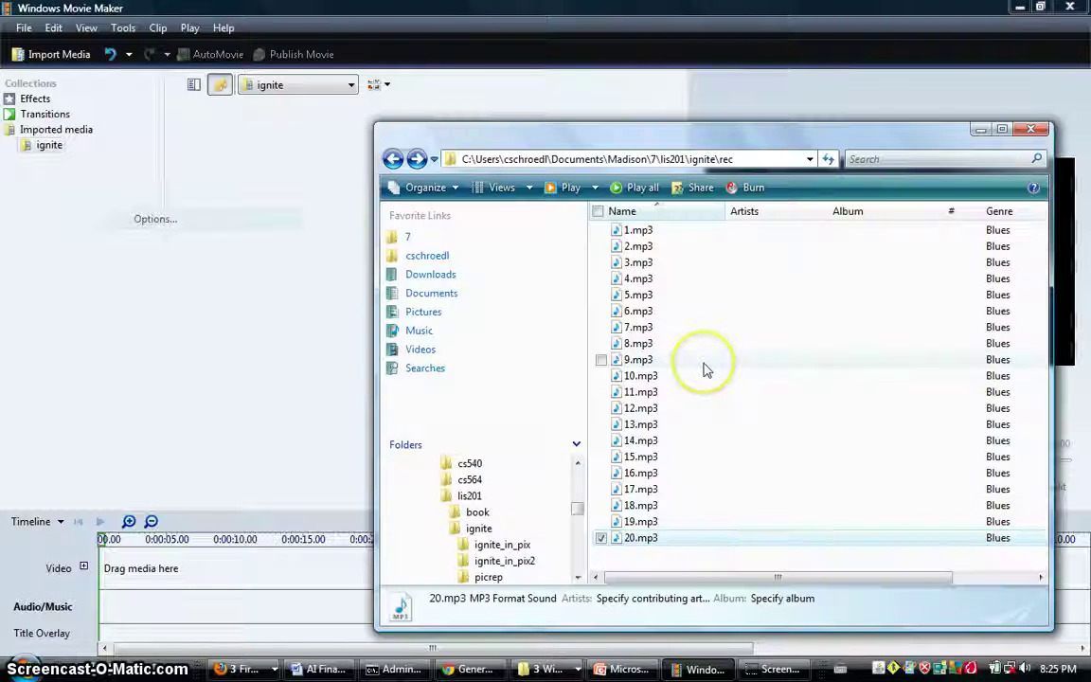
key(ctrl+a)
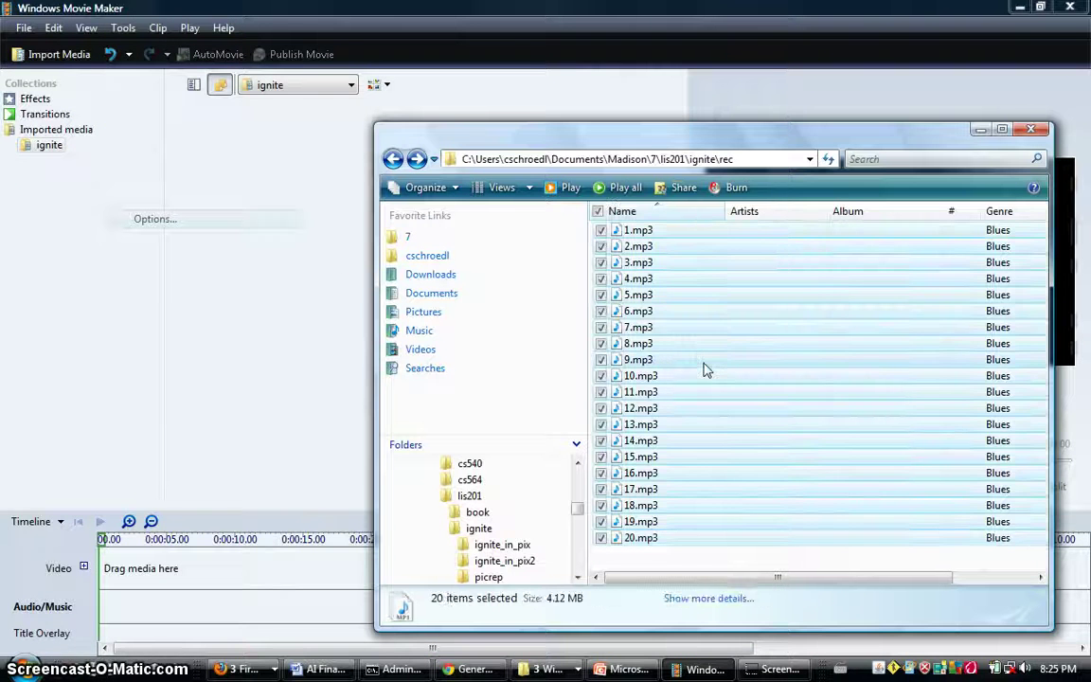
key(alt+Tab)
key(alt+Tab)
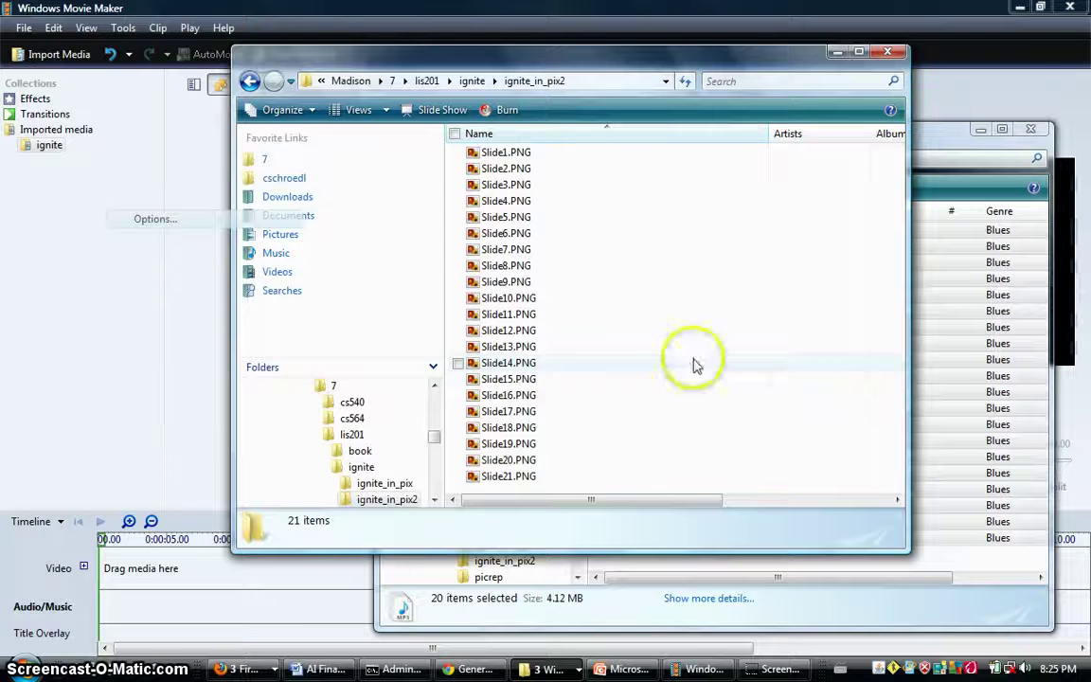
click(632, 303)
key(ctrl+a)
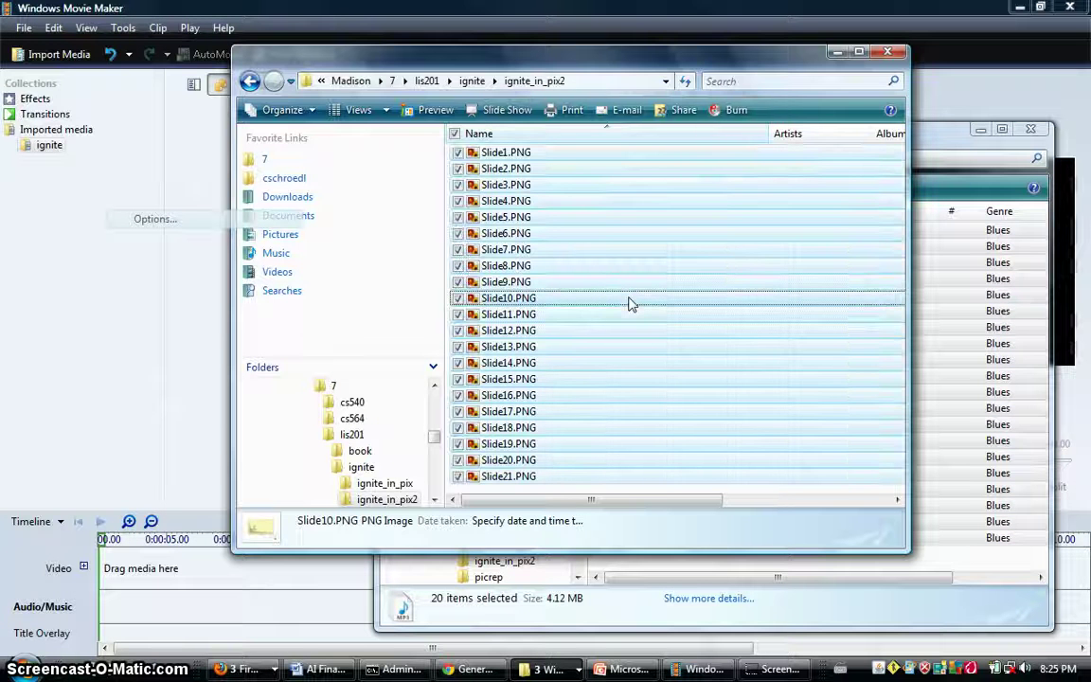
right_click(580, 267)
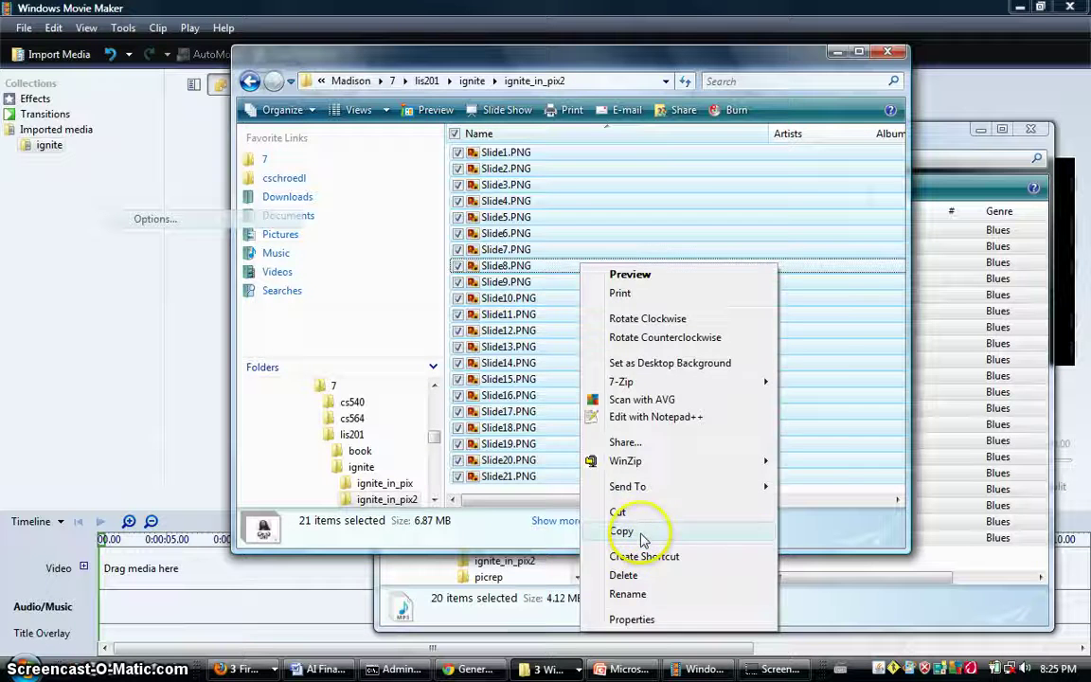
click(625, 534)
click(210, 174)
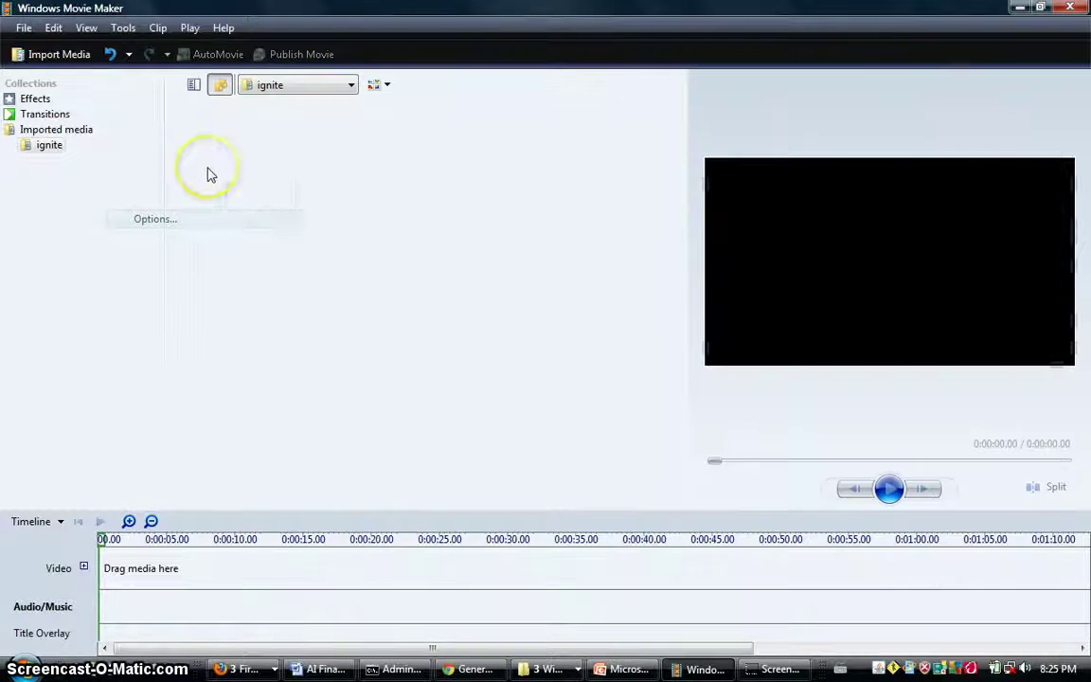
right_click(218, 182)
click(238, 197)
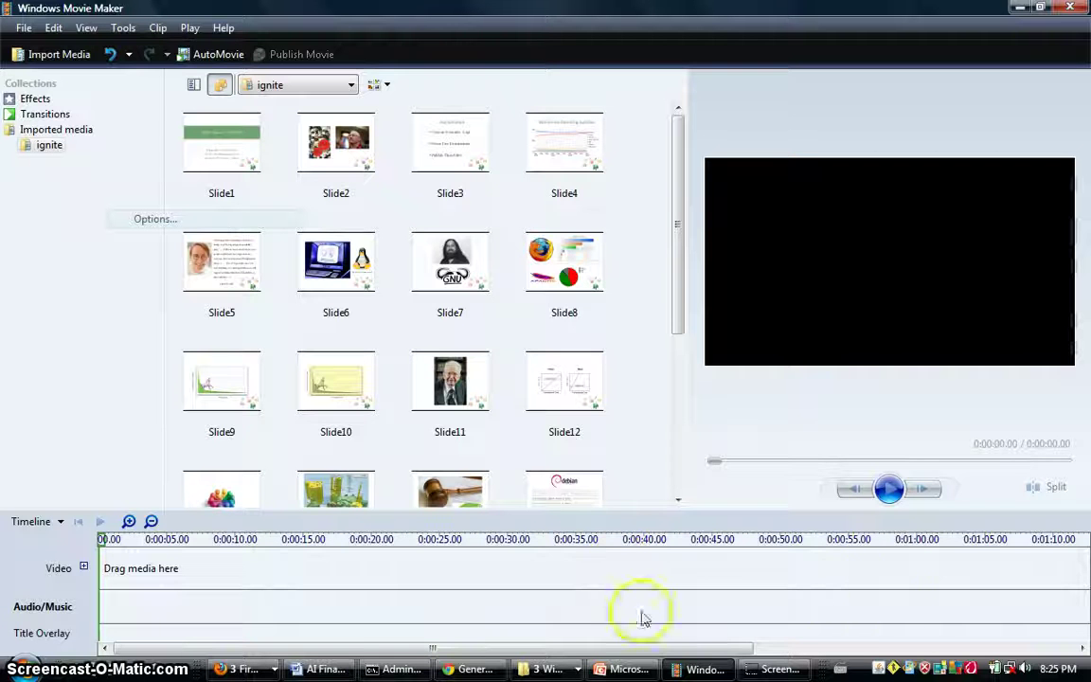
Step: Copy all 20 MP3s from the rec folder and paste them after Slide21 in ignite
key(alt+Tab)
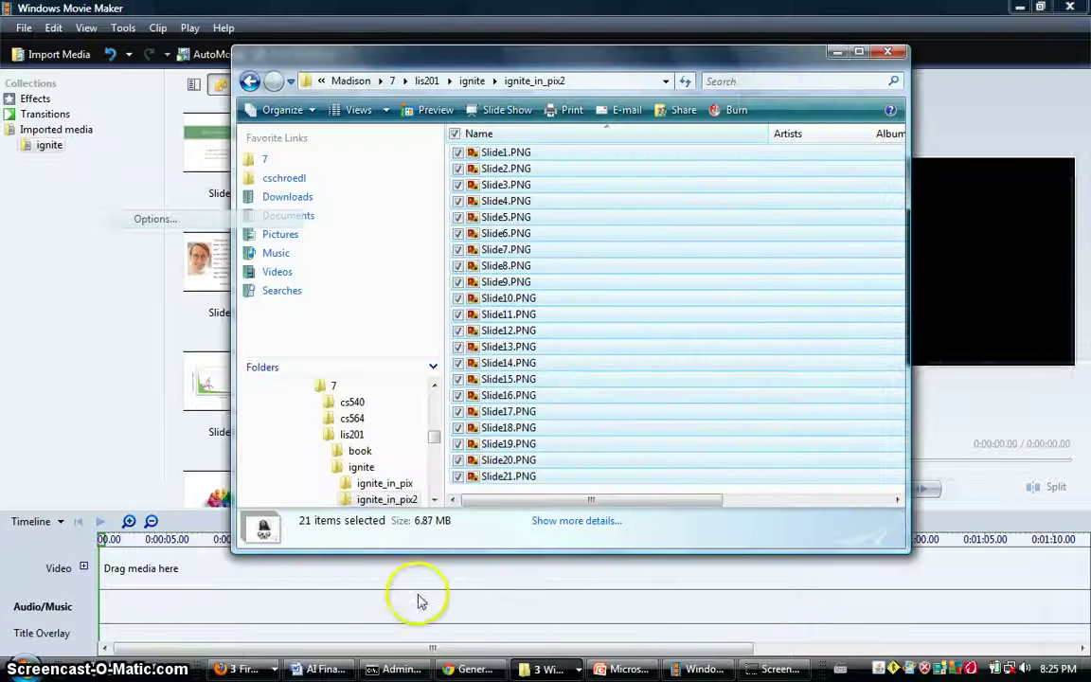
key(alt+Tab)
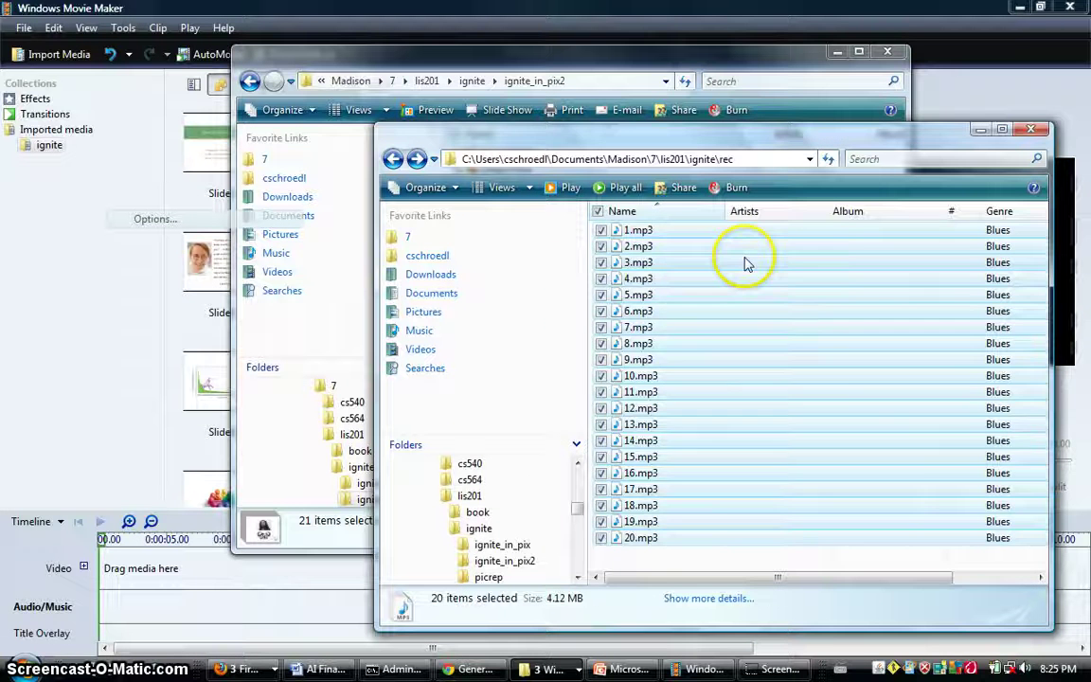
click(744, 262)
key(ctrl+a)
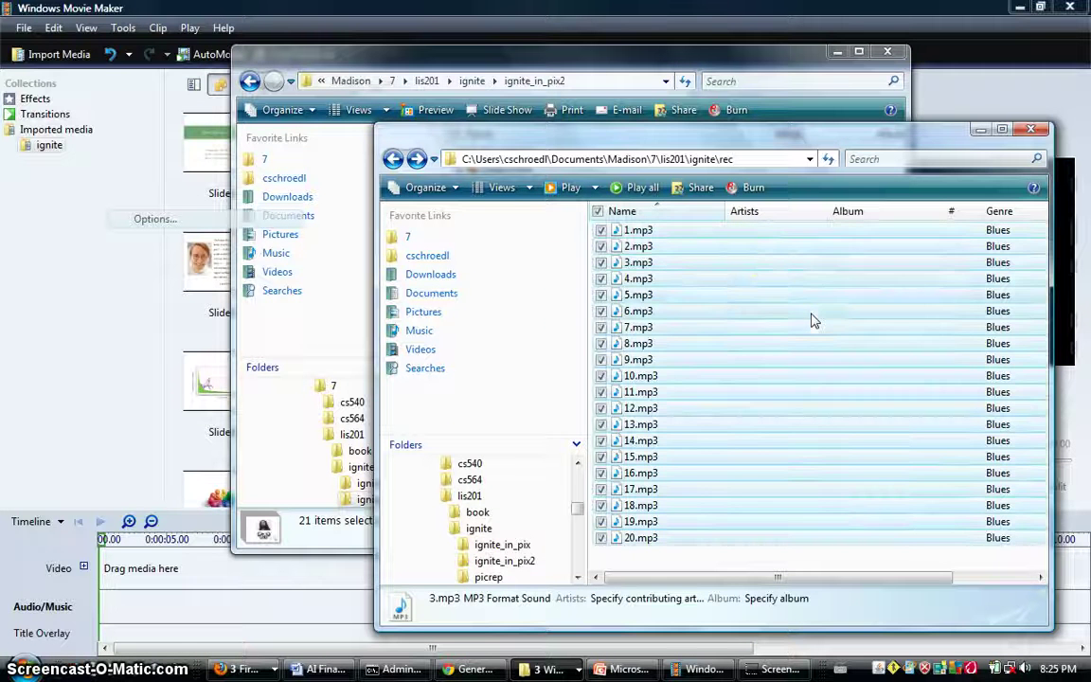
right_click(750, 261)
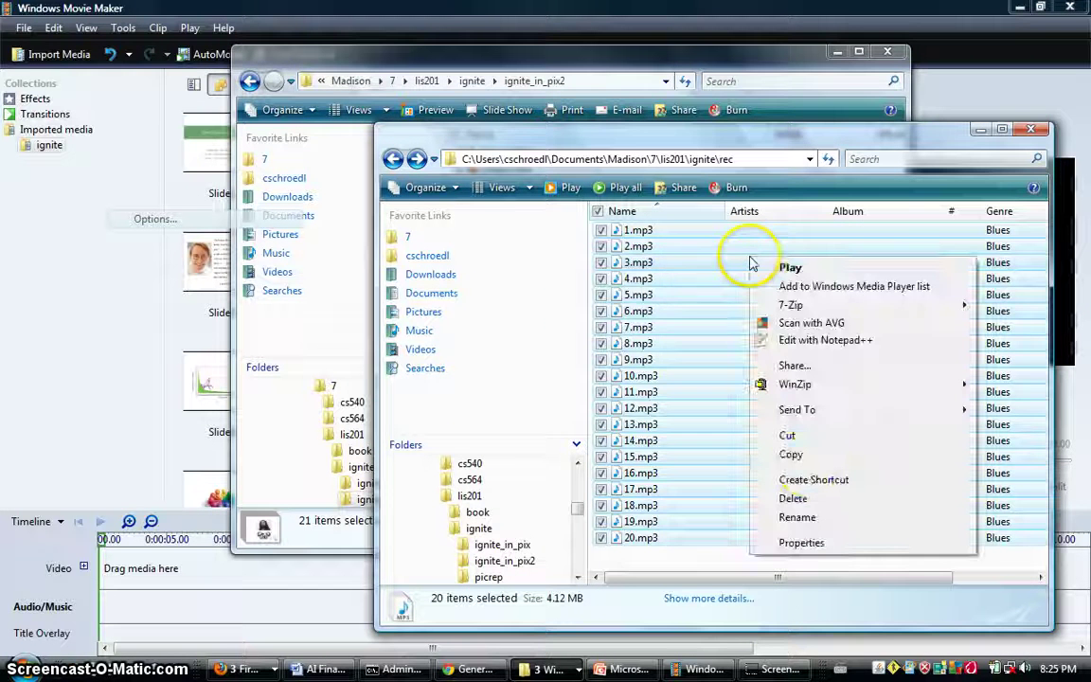
click(794, 455)
click(530, 12)
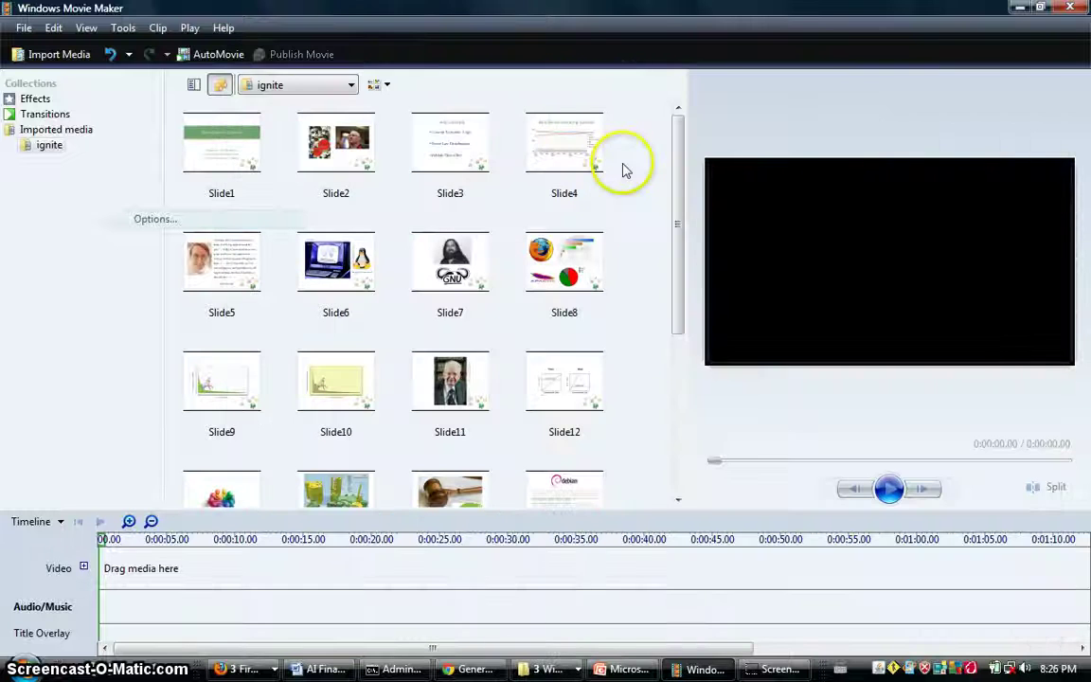
right_click(635, 210)
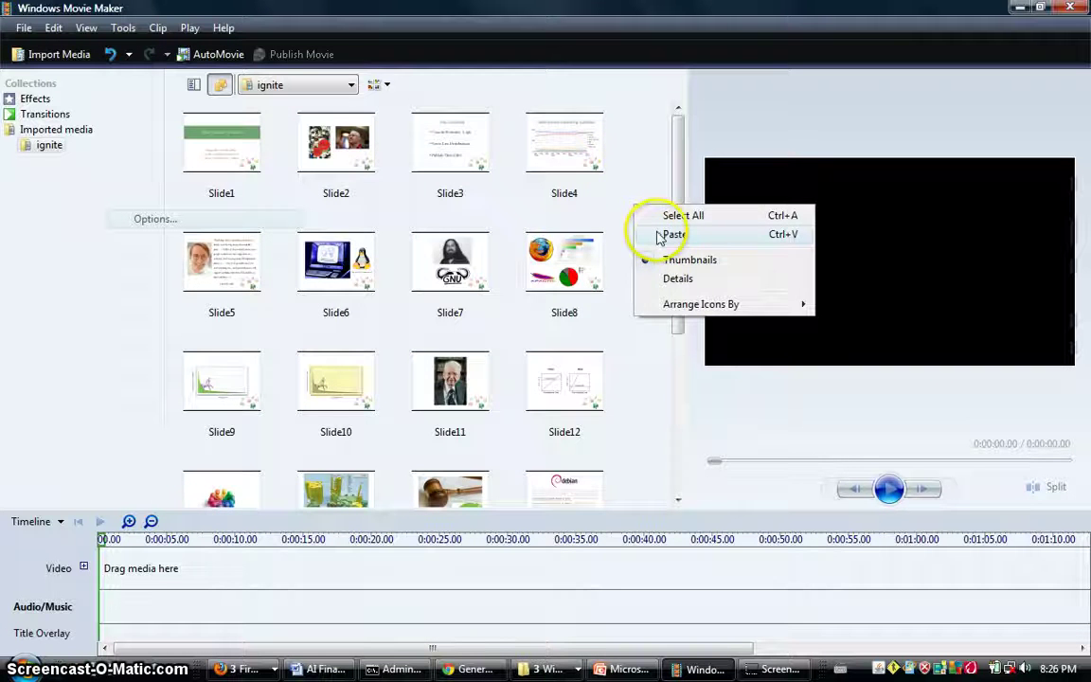
click(660, 236)
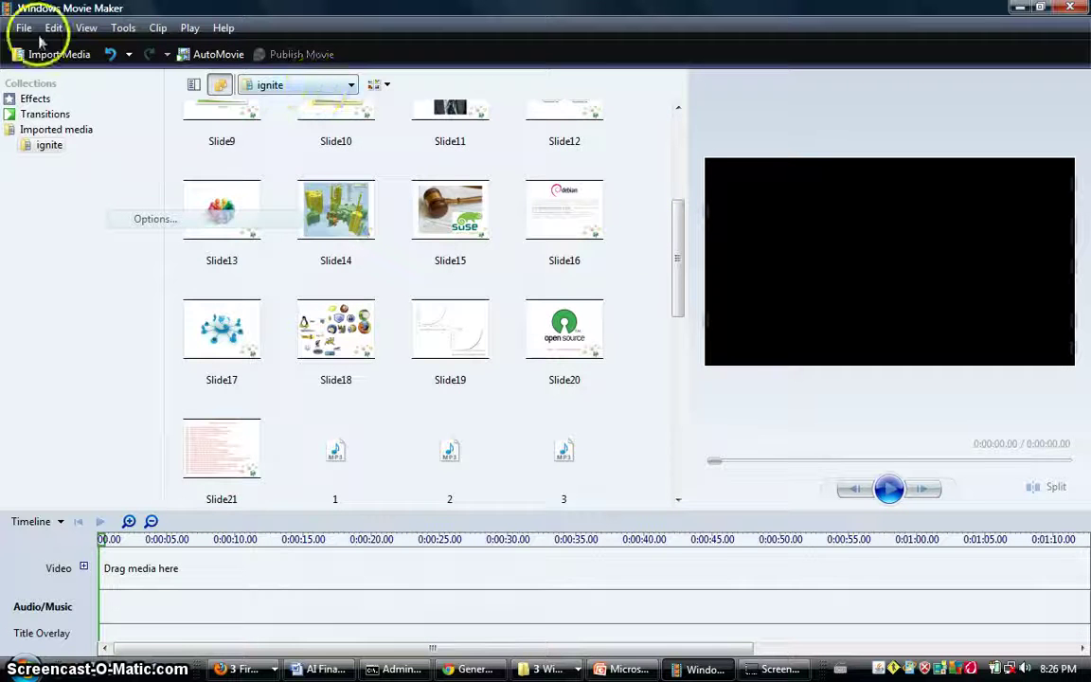
click(24, 27)
Step: Save the project under the name ignite
click(47, 87)
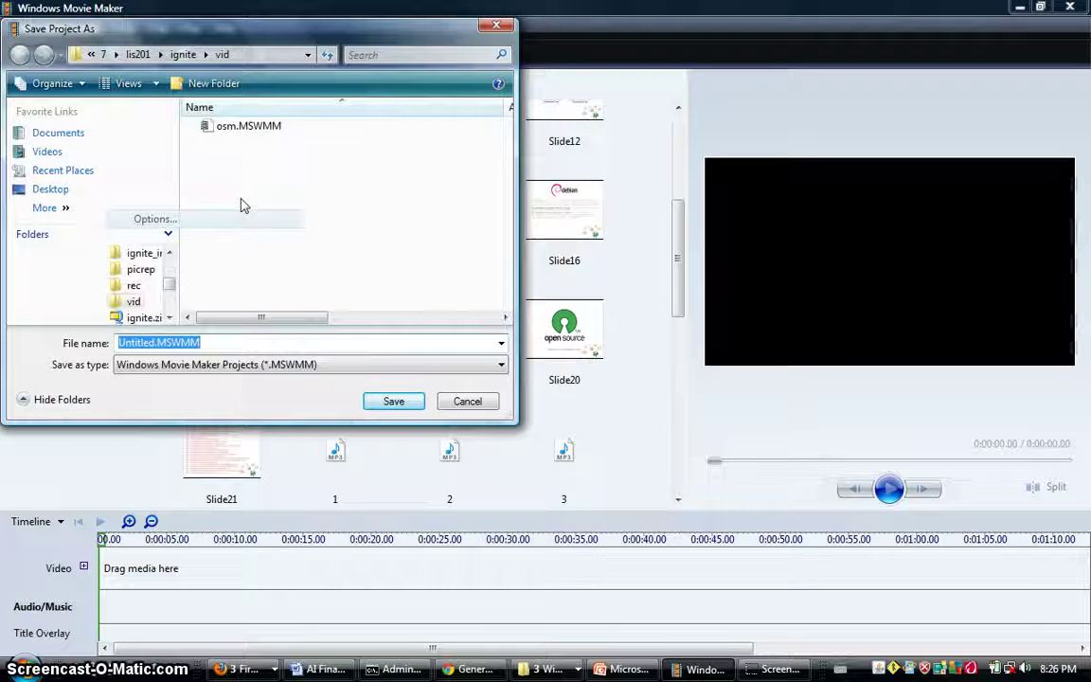
text(ignite2)
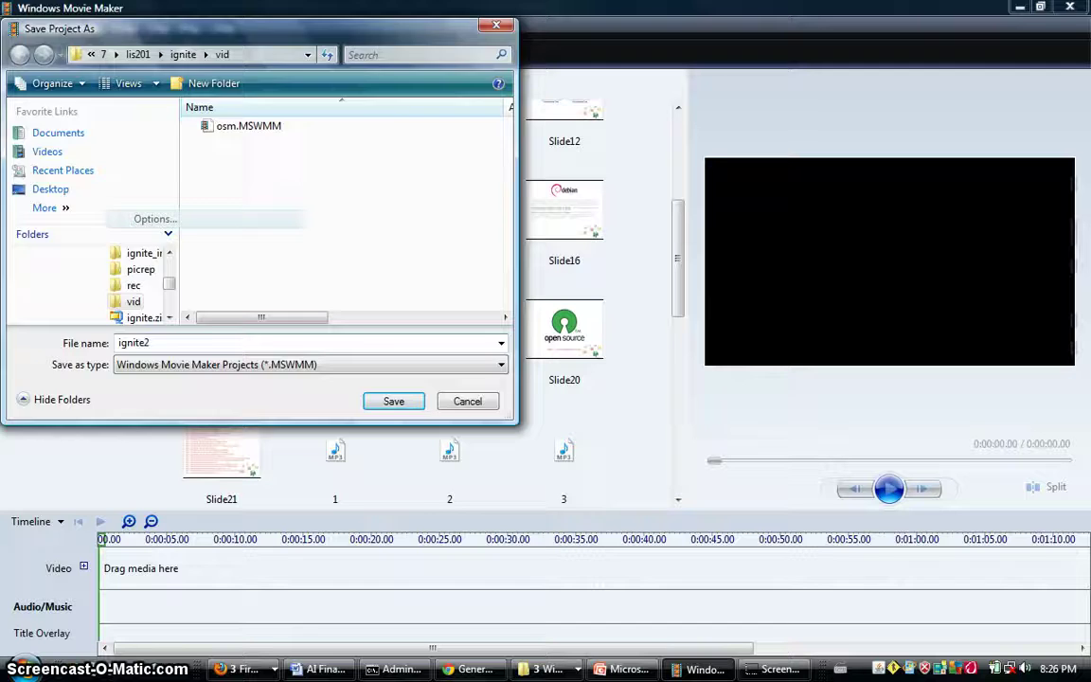
key(Return)
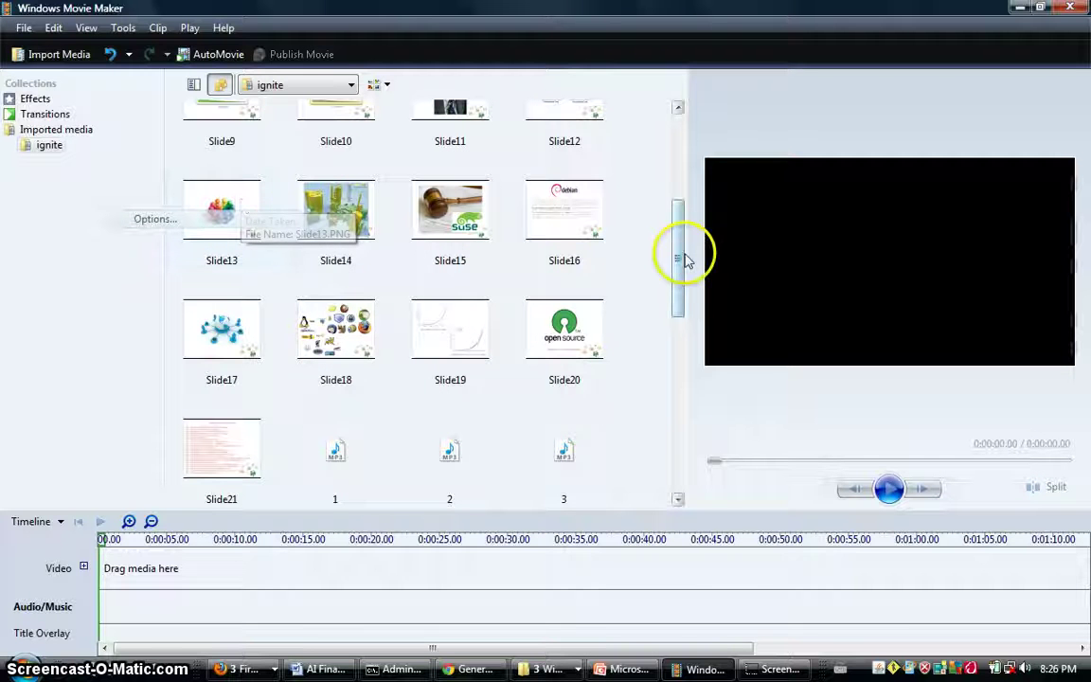
Step: Select all slides and narration clips in the collection and add them to the timeline
click(648, 247)
key(ctrl+a)
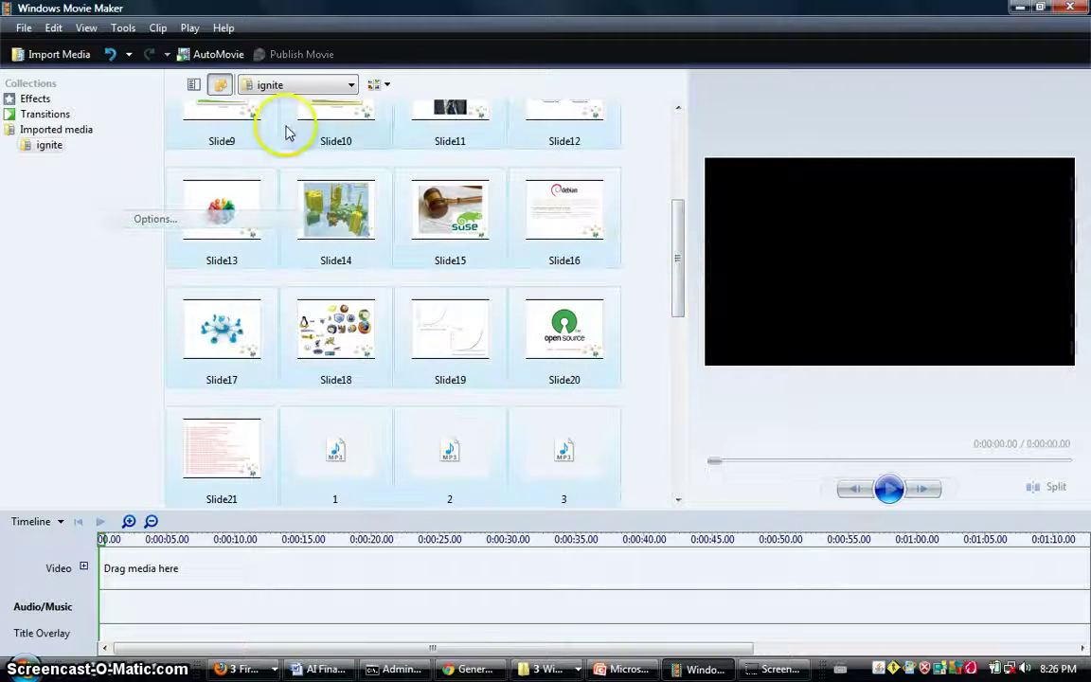
click(645, 197)
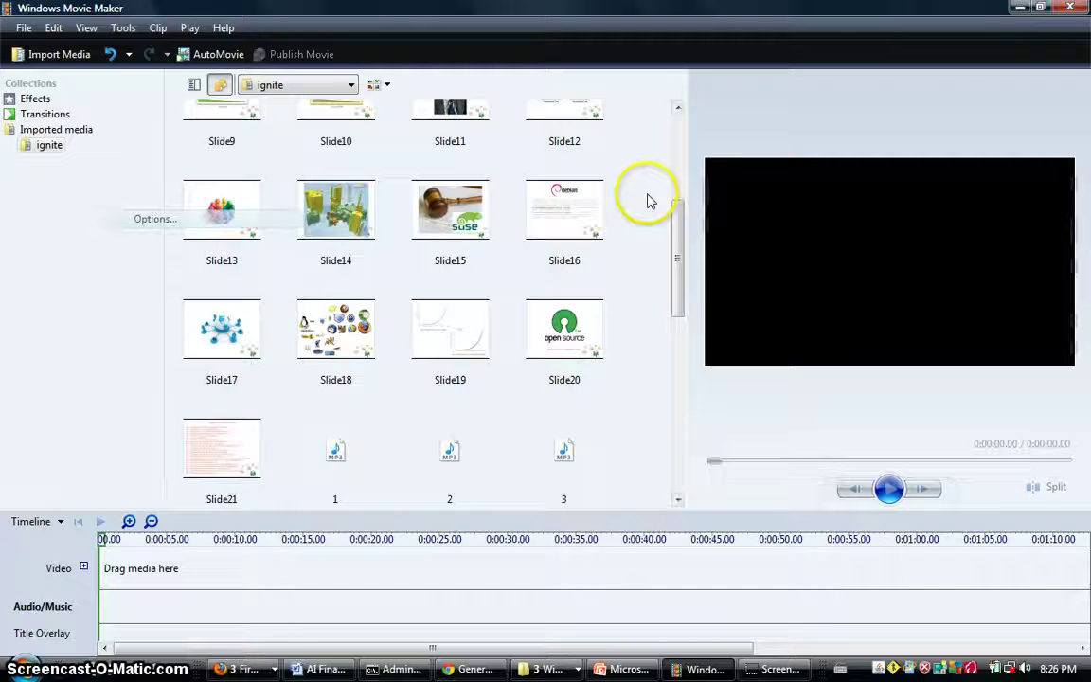
right_click(647, 195)
click(637, 199)
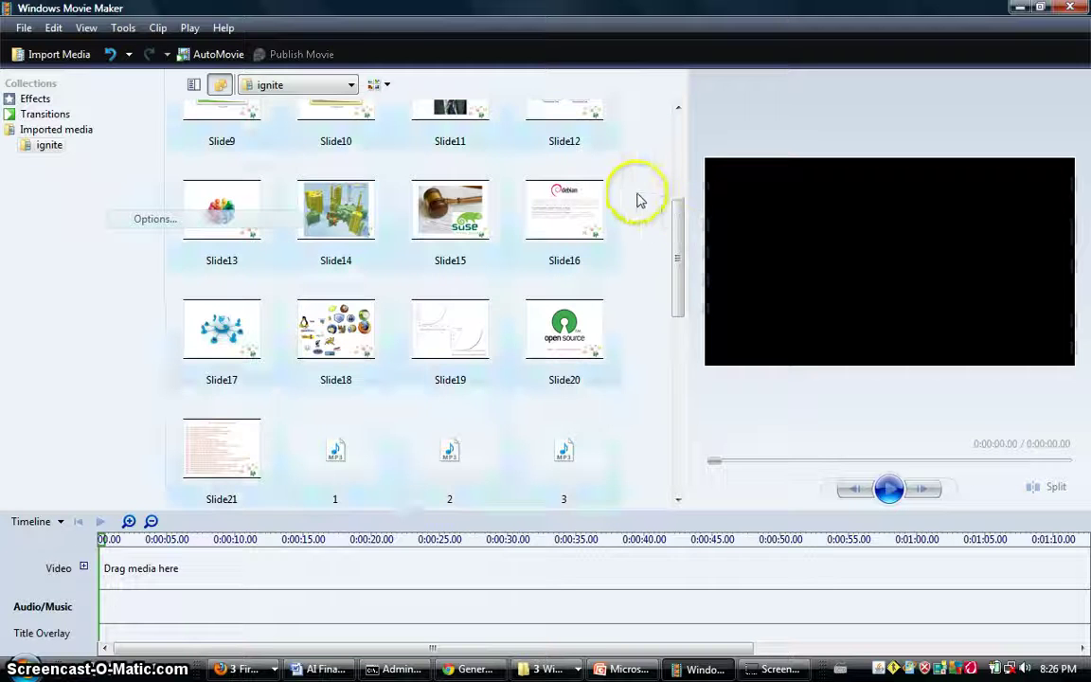
right_click(638, 199)
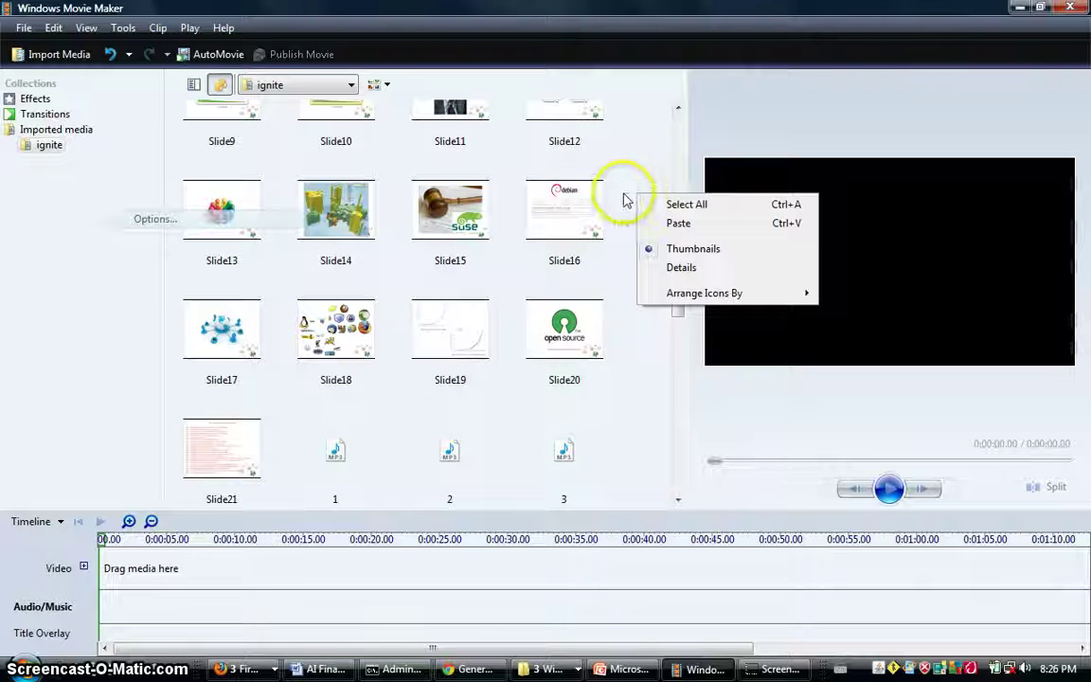
click(642, 204)
right_click(573, 210)
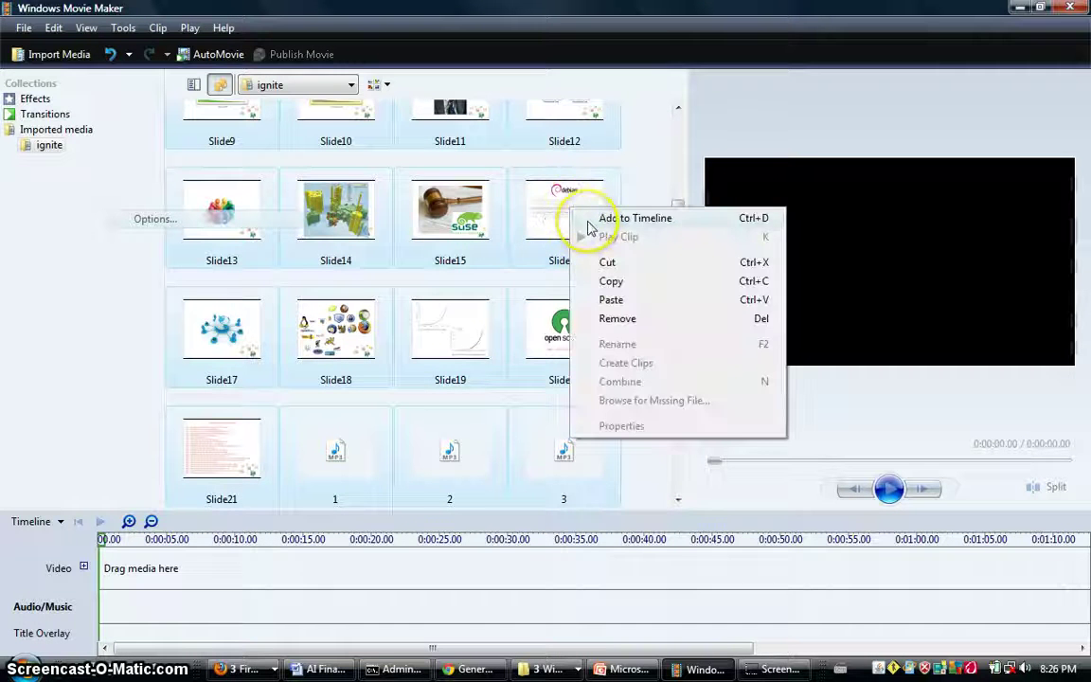
click(587, 221)
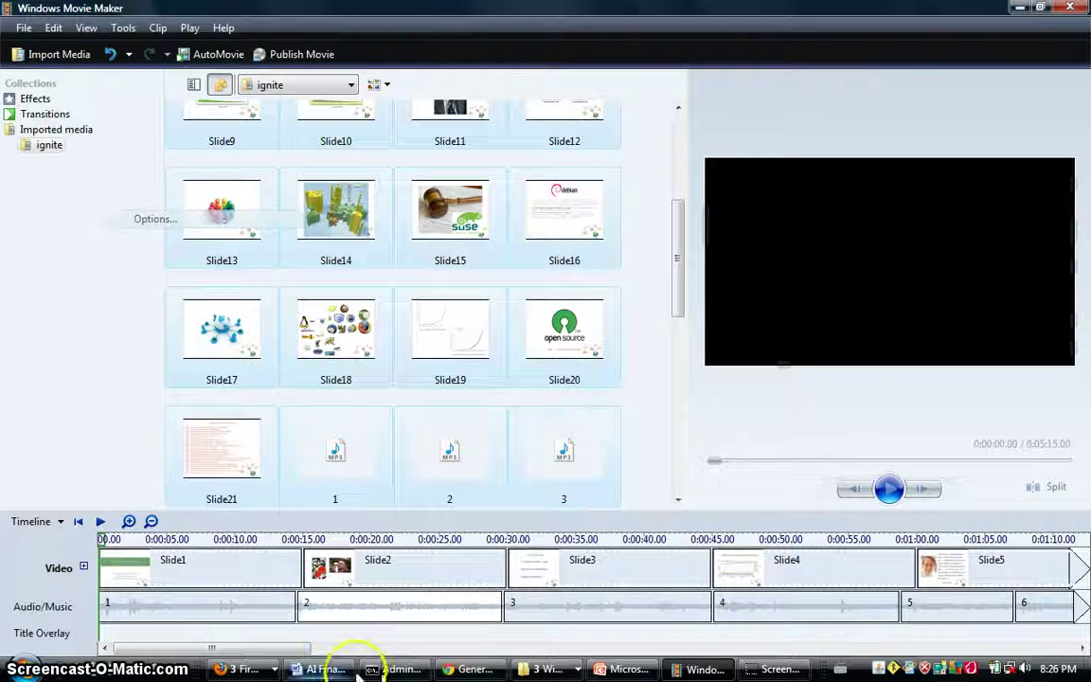
drag(274, 649, 301, 651)
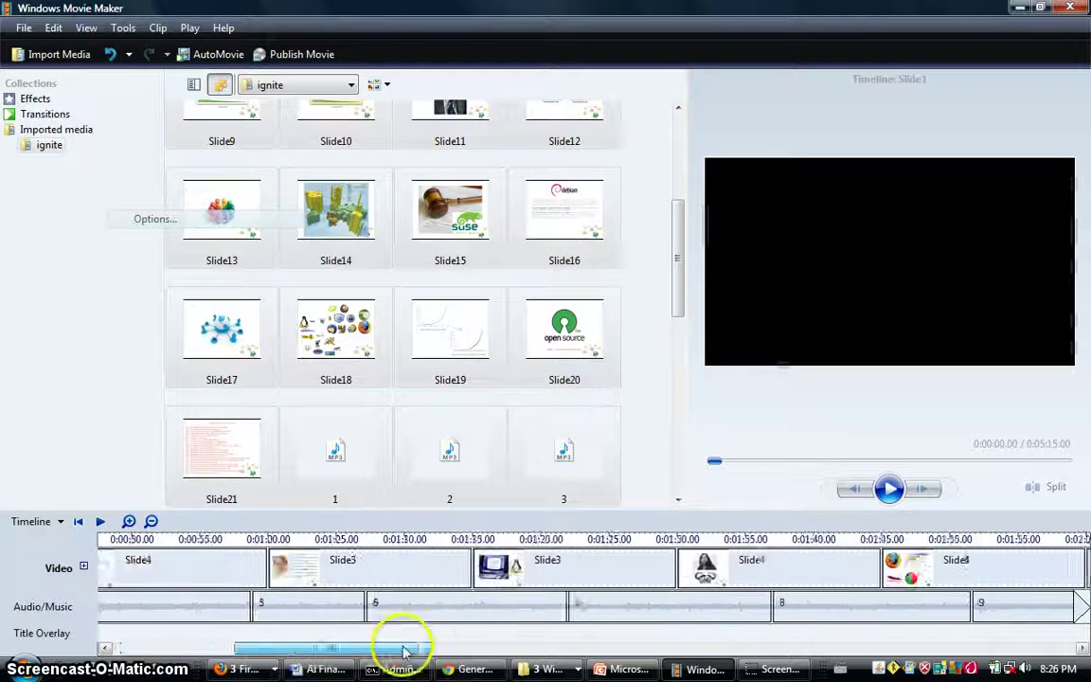
Step: Scroll the timeline and drag narration clip 20 along the audio track
drag(403, 650, 847, 639)
key(Home)
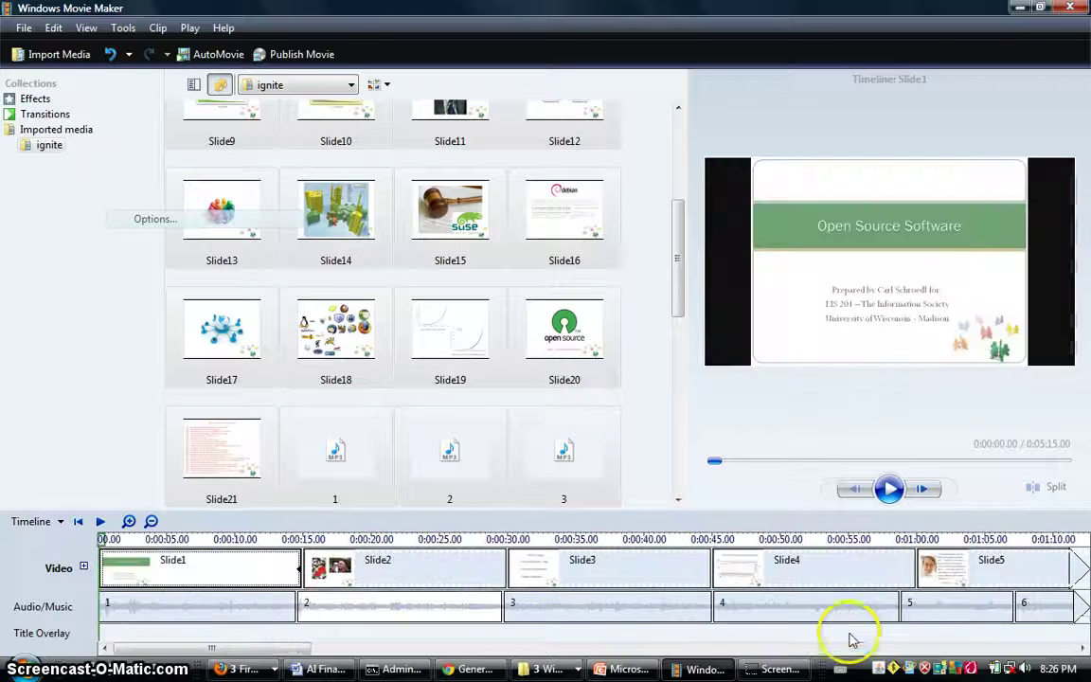
click(361, 616)
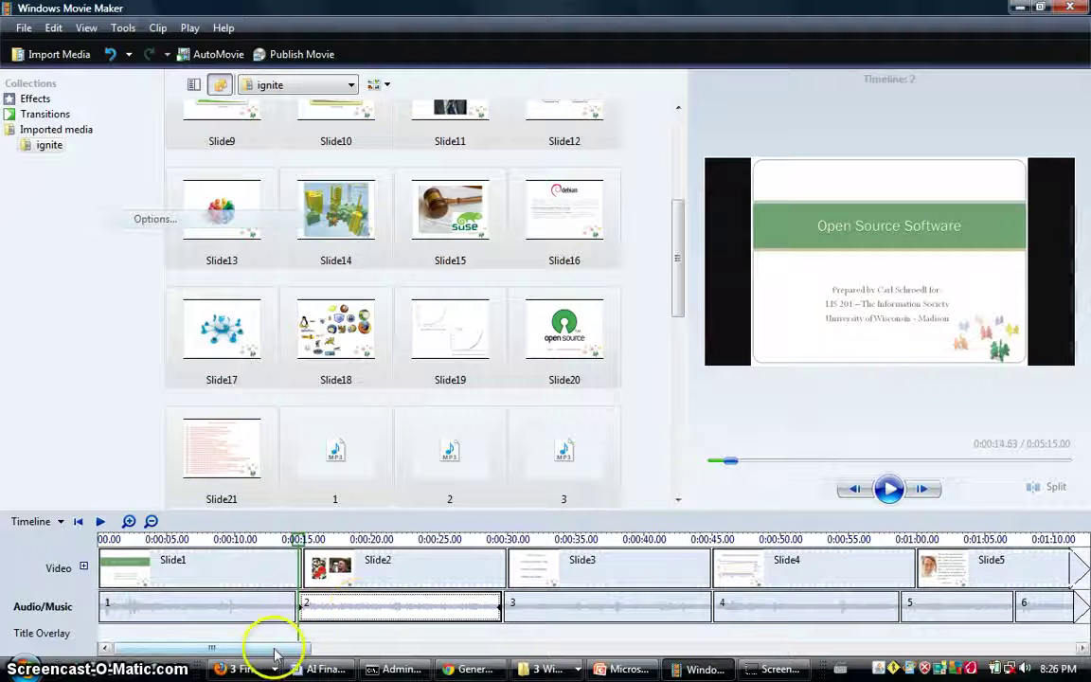
drag(274, 649, 886, 644)
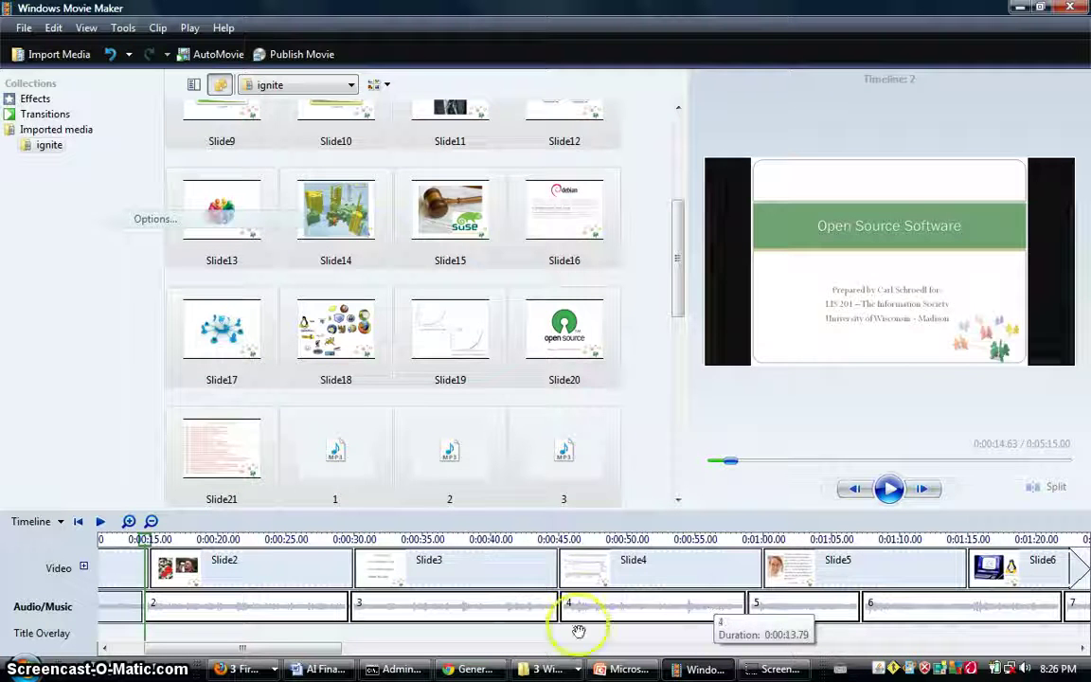
drag(302, 648, 948, 642)
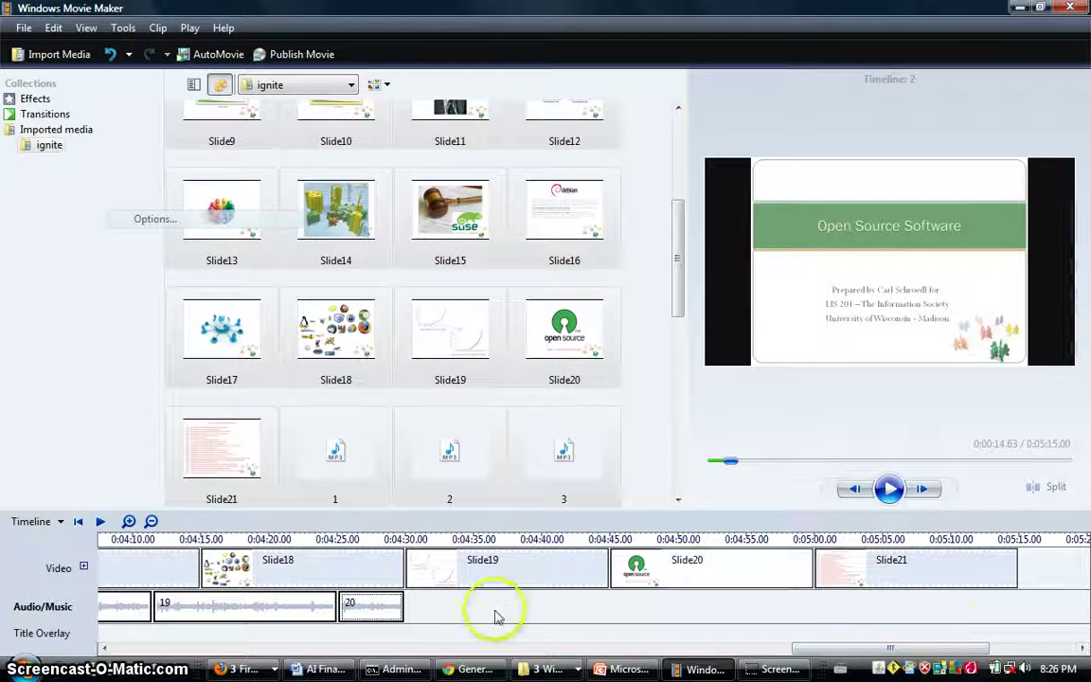
click(356, 606)
drag(357, 607, 655, 616)
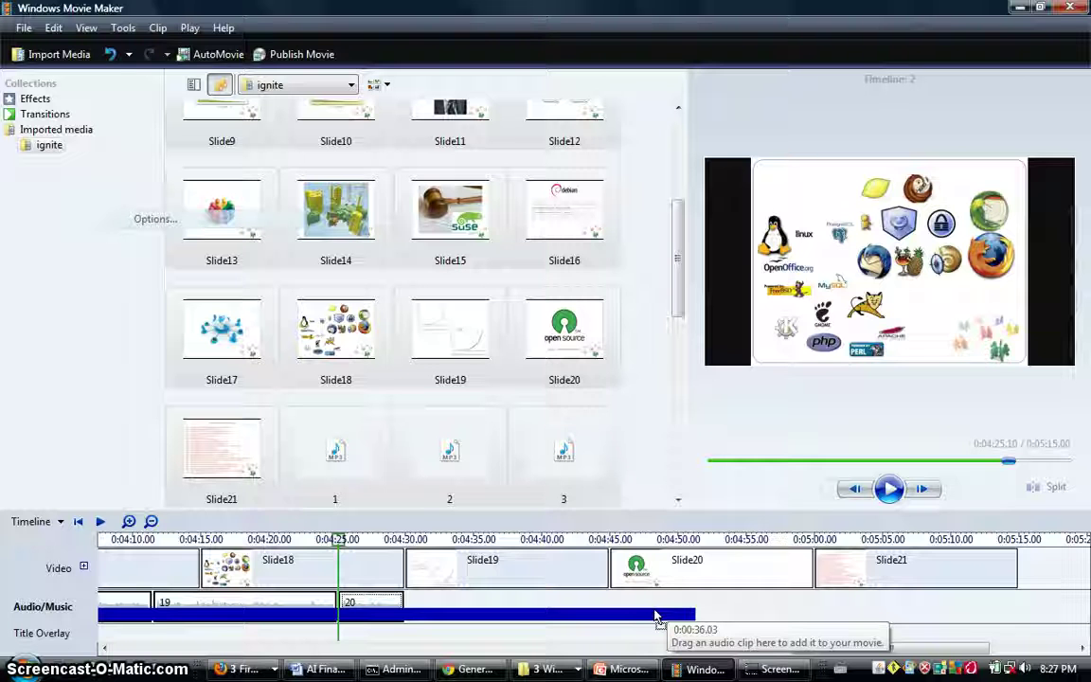
drag(655, 616, 655, 616)
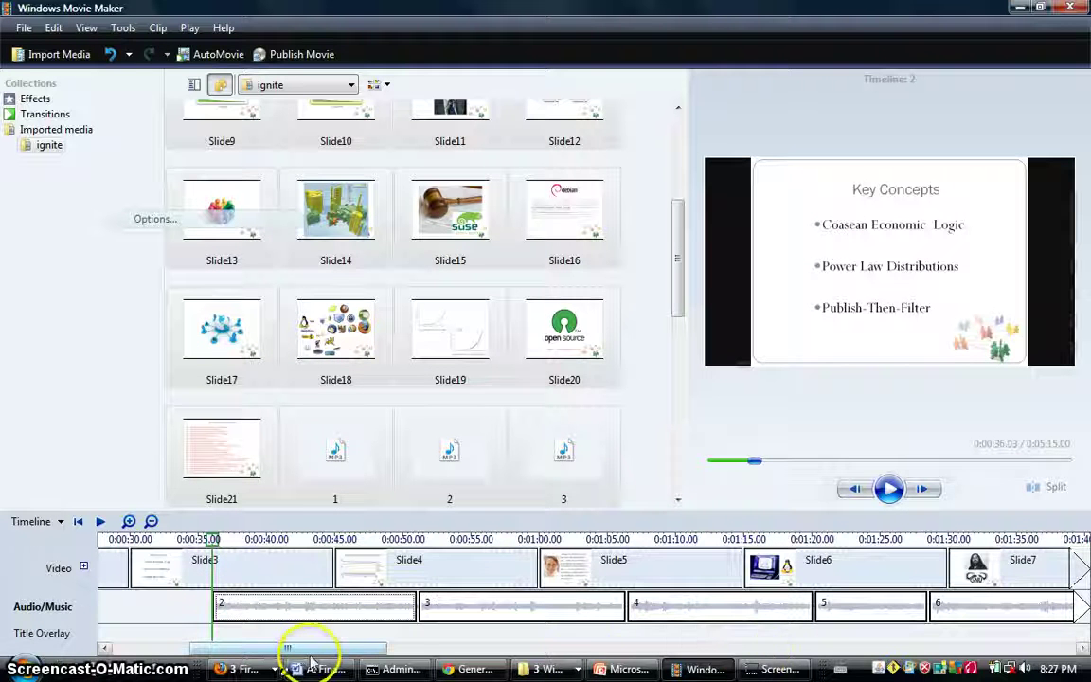
Step: Line up narration clip 20 under Slide20 and return to the timeline's start
drag(311, 654, 894, 636)
mouse_move(662, 594)
mouse_down()
mouse_move(665, 614)
mouse_move(663, 602)
mouse_up()
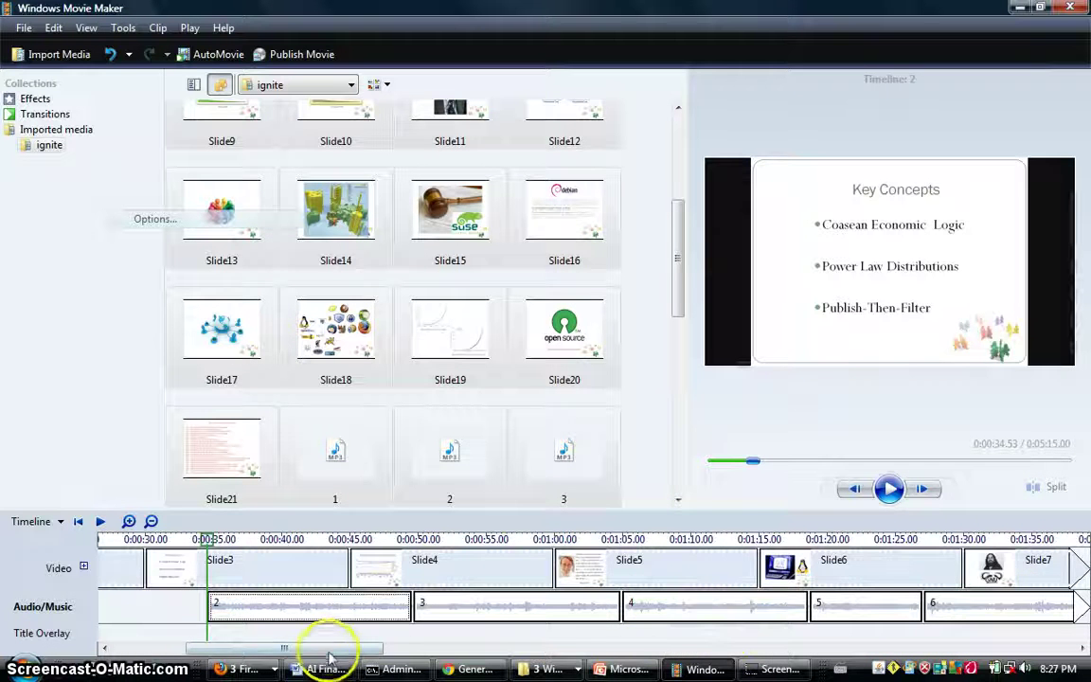
drag(329, 653, 896, 658)
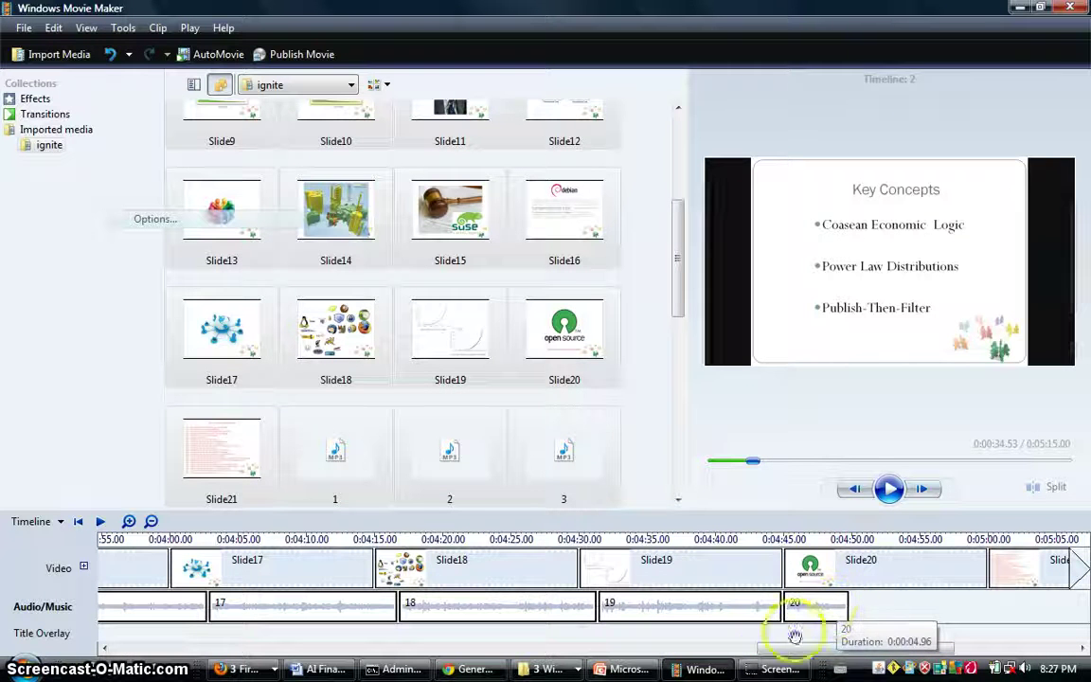
drag(770, 652, 173, 654)
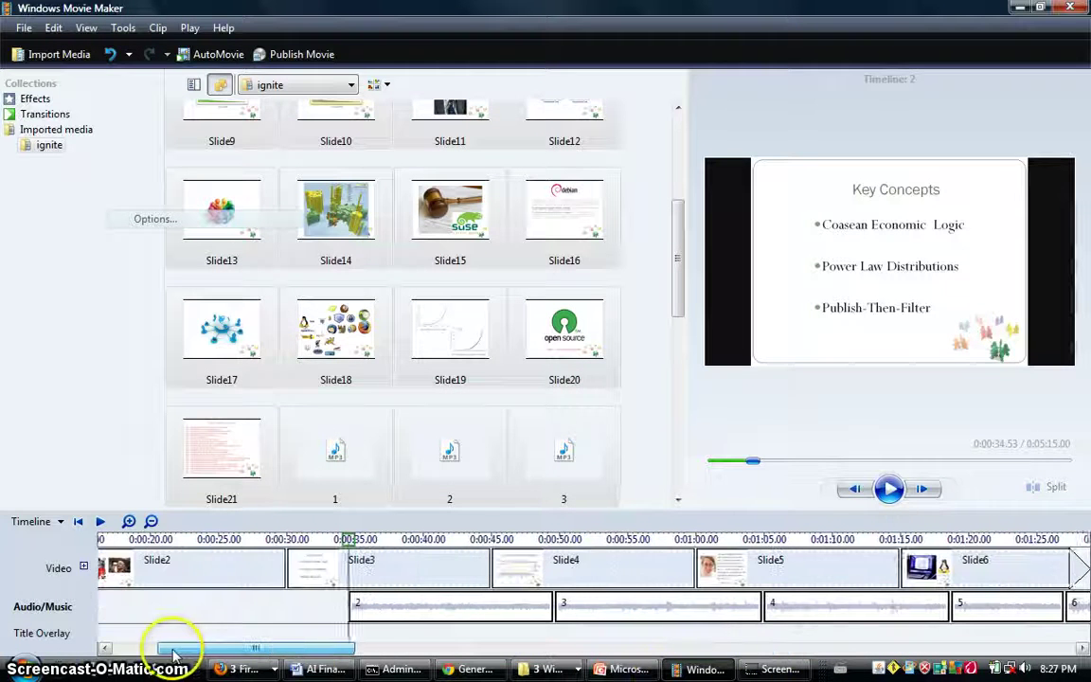
click(173, 614)
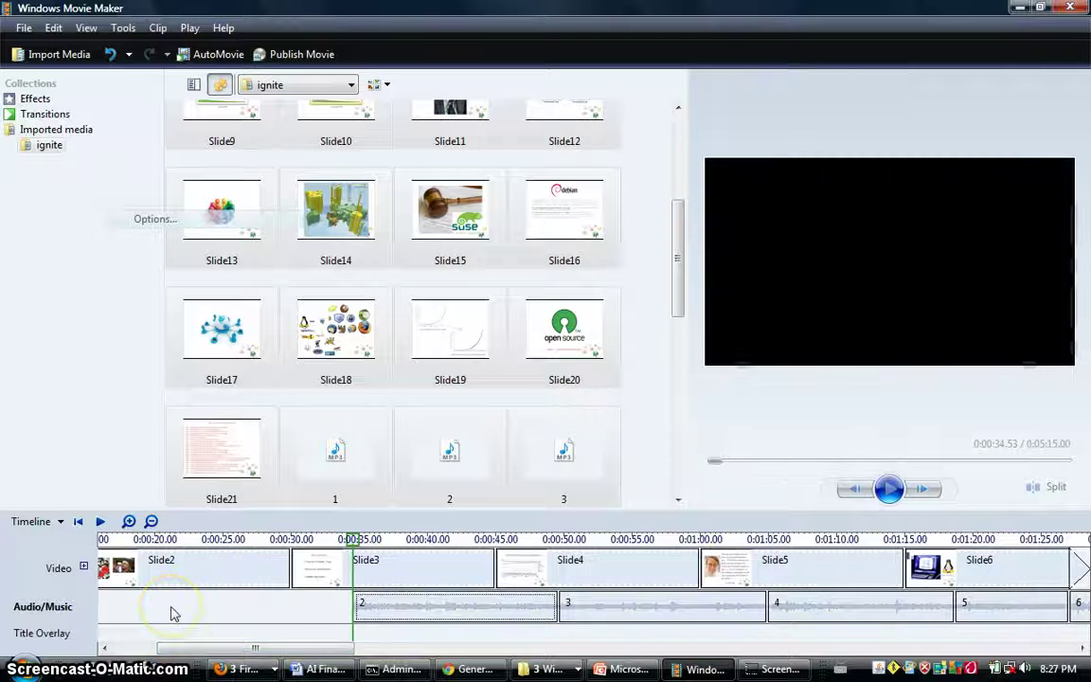
Step: Drag narration clip 2 back to 0:15 under Slide2, then check clips 18–20 at the end
drag(238, 648, 190, 656)
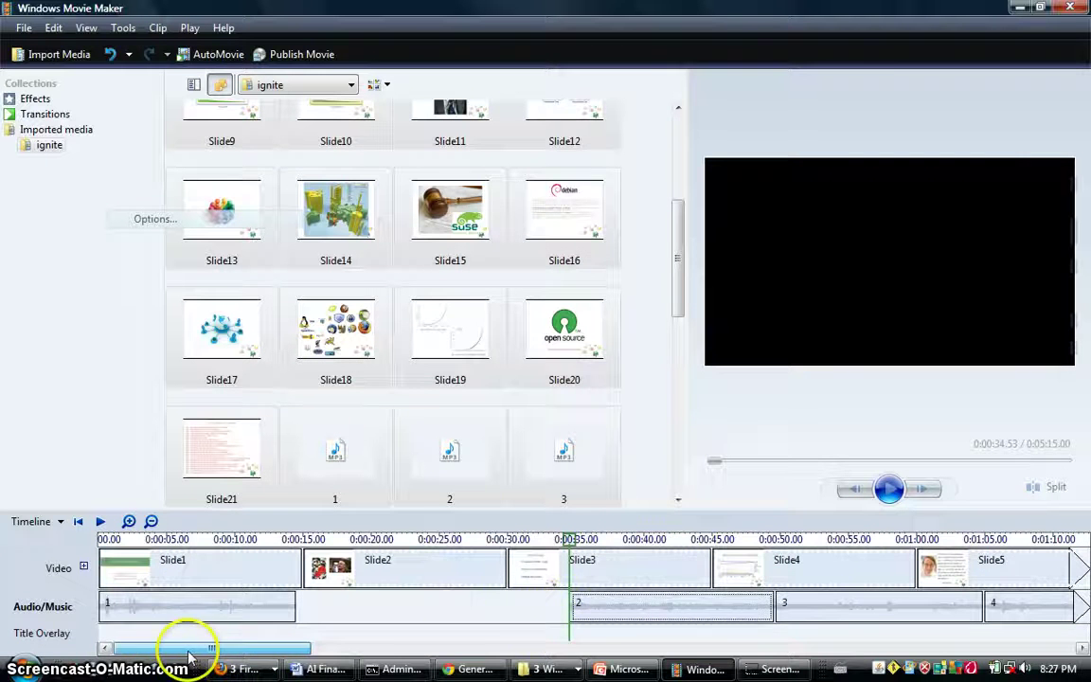
drag(604, 605, 343, 608)
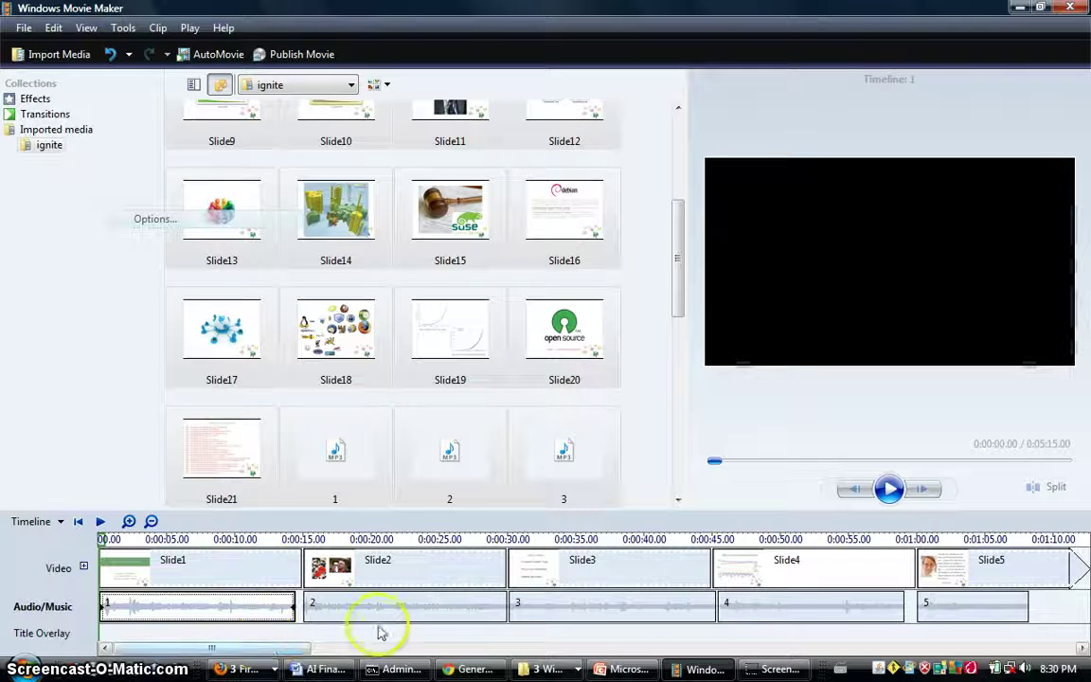
drag(378, 648, 962, 663)
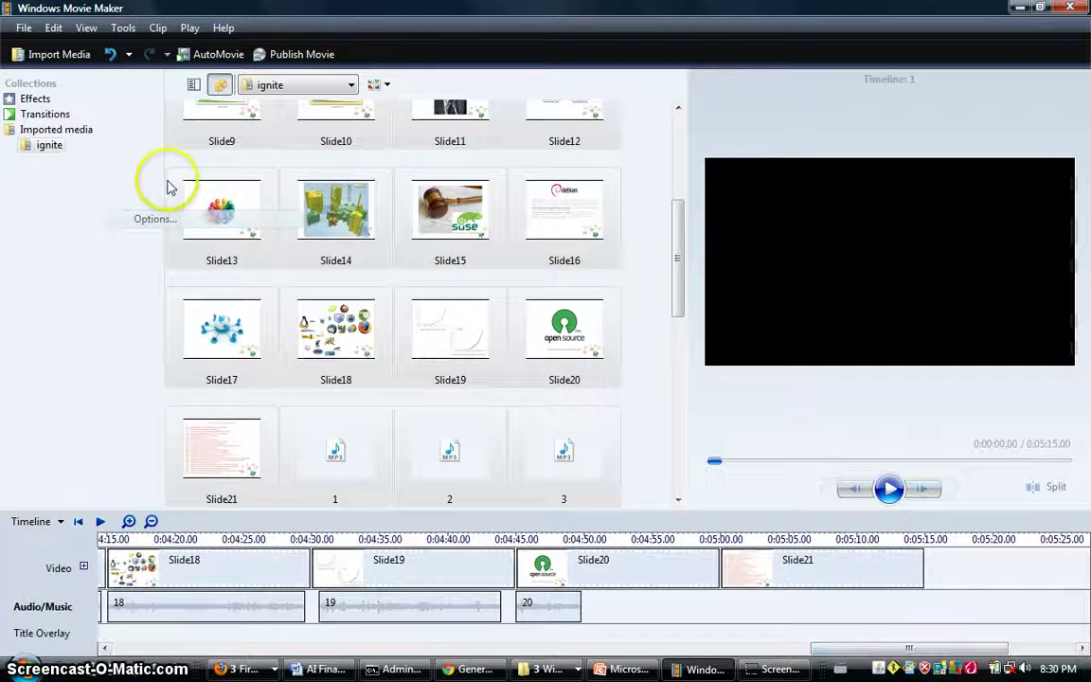
Step: Publish the movie to this computer under the name ignite2_0001
click(24, 27)
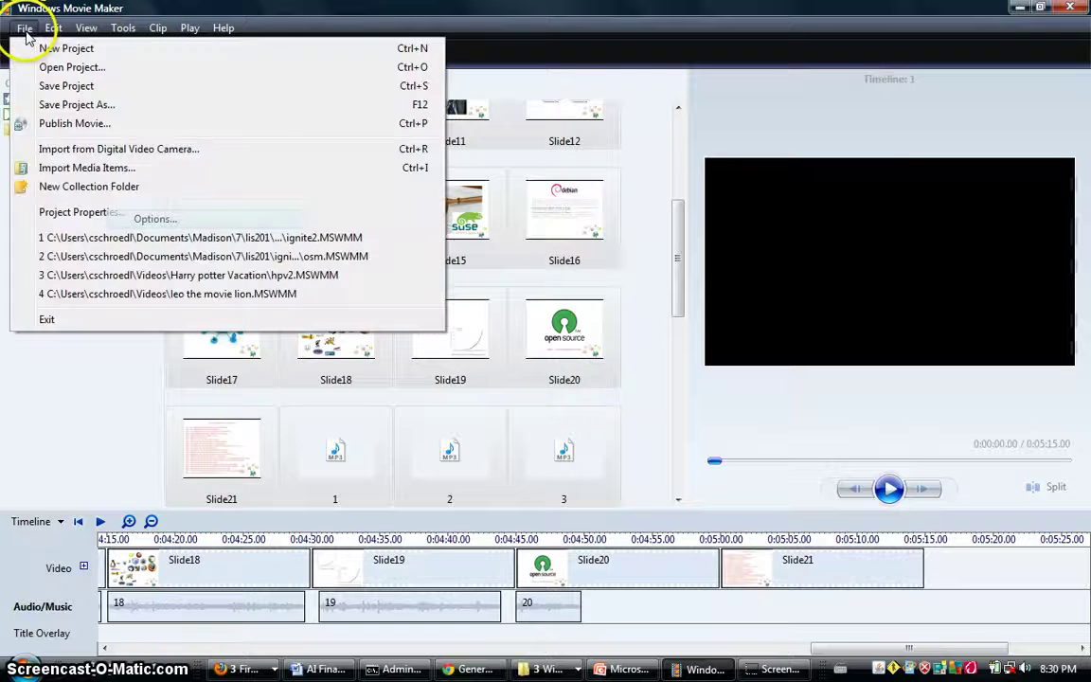
click(62, 88)
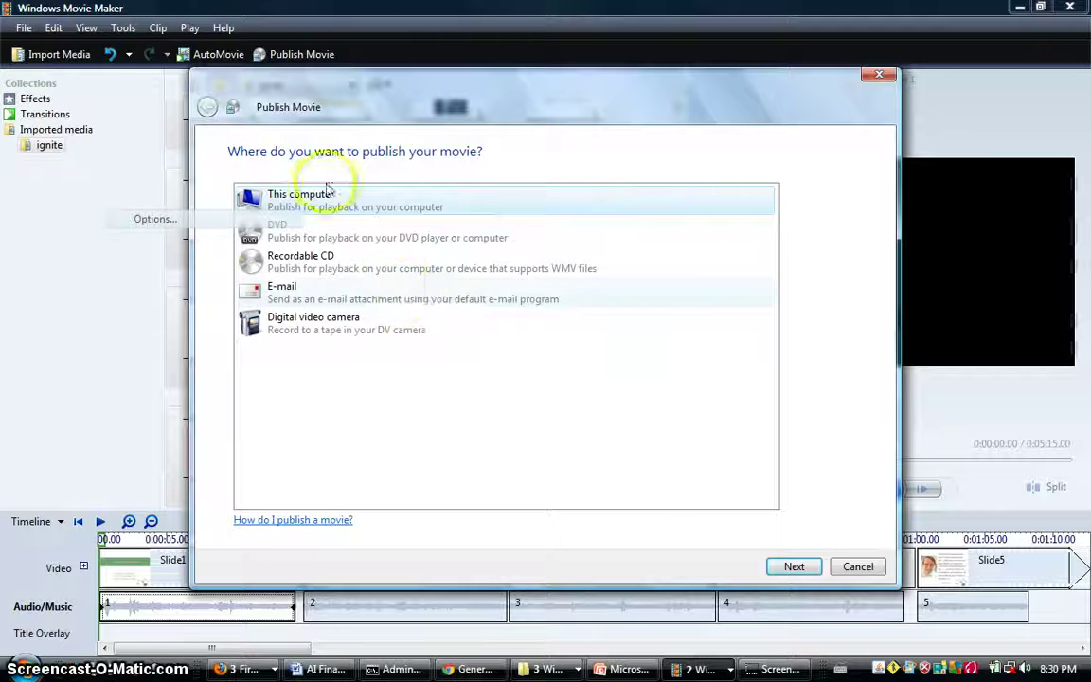
click(795, 568)
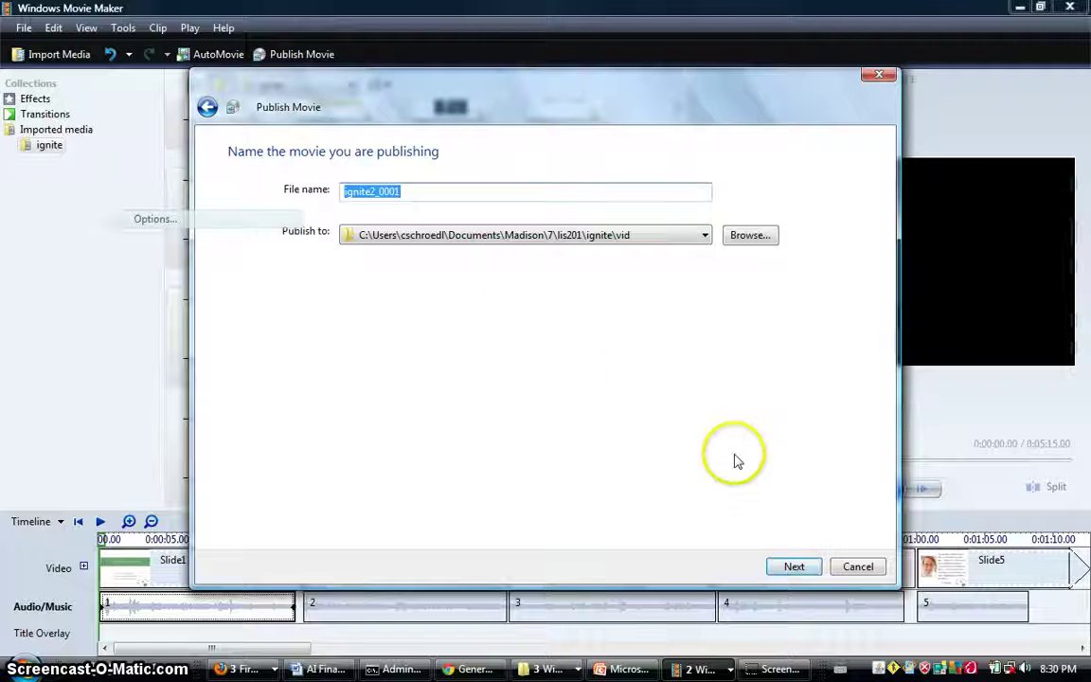
click(796, 567)
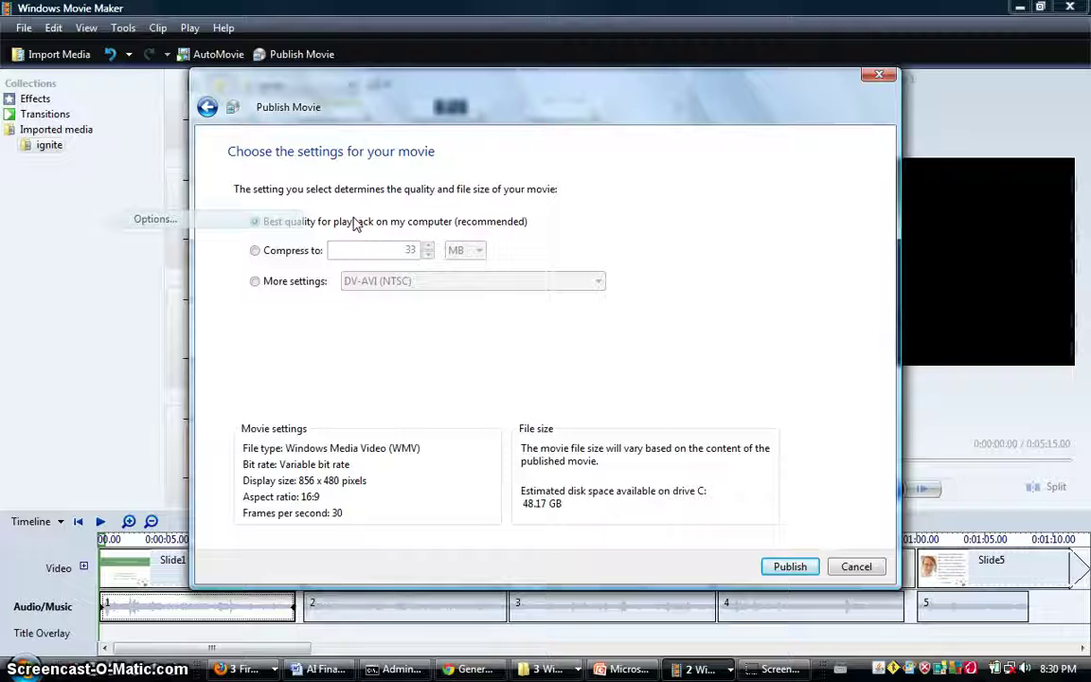
Step: Choose Windows Media HD 720p (5.9 Mbps) output and start publishing
click(289, 281)
click(290, 283)
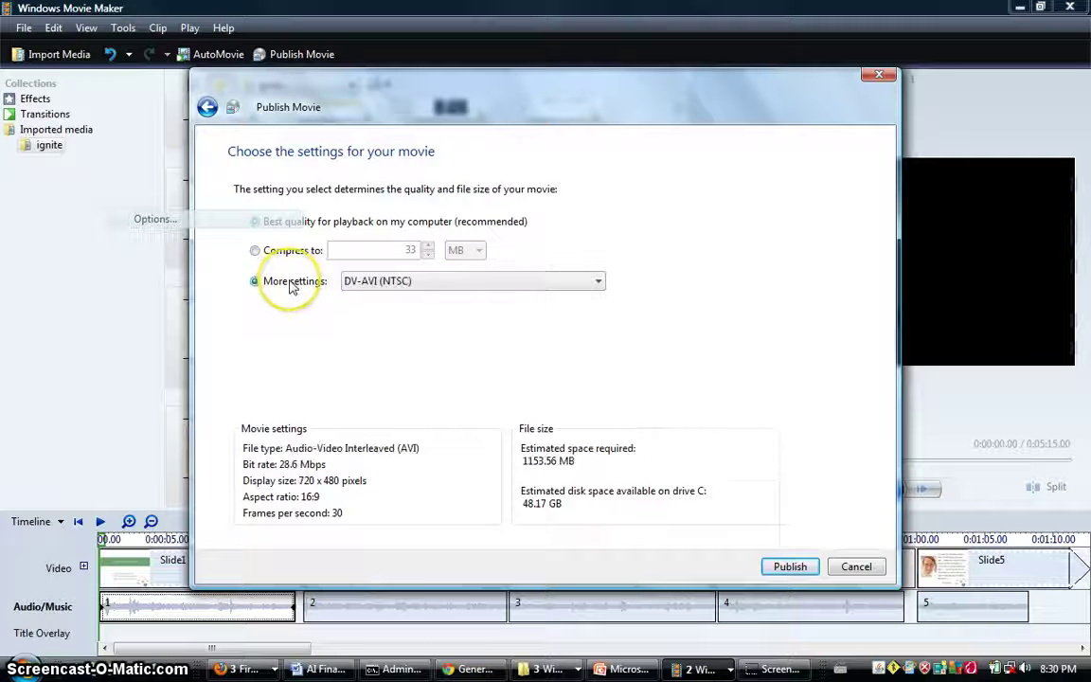
click(351, 283)
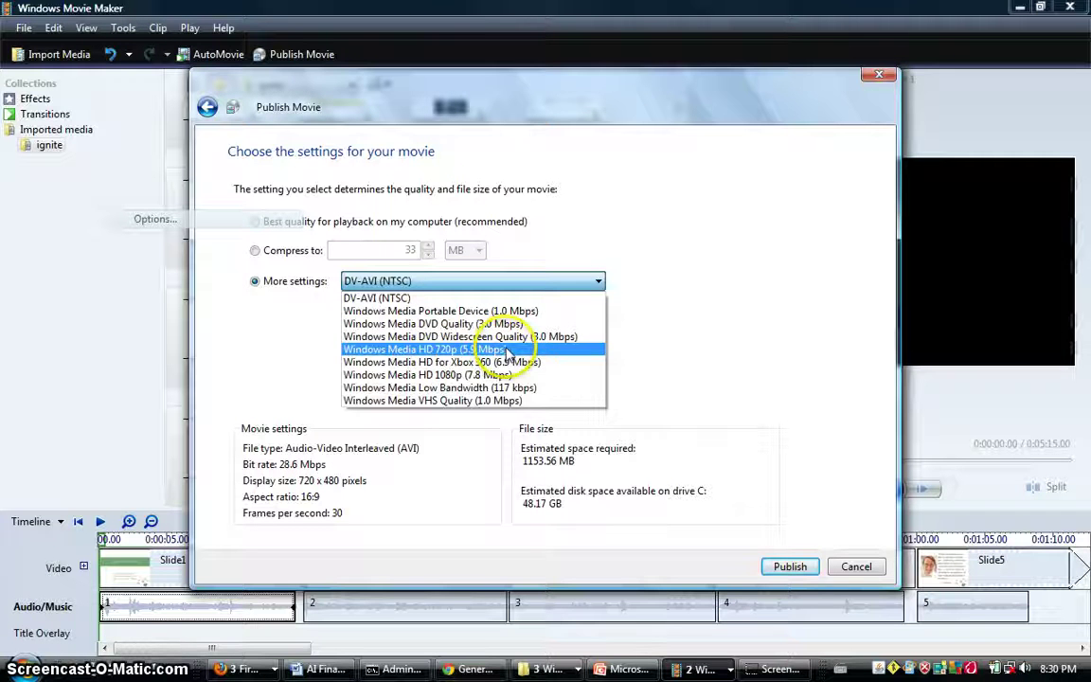
click(508, 351)
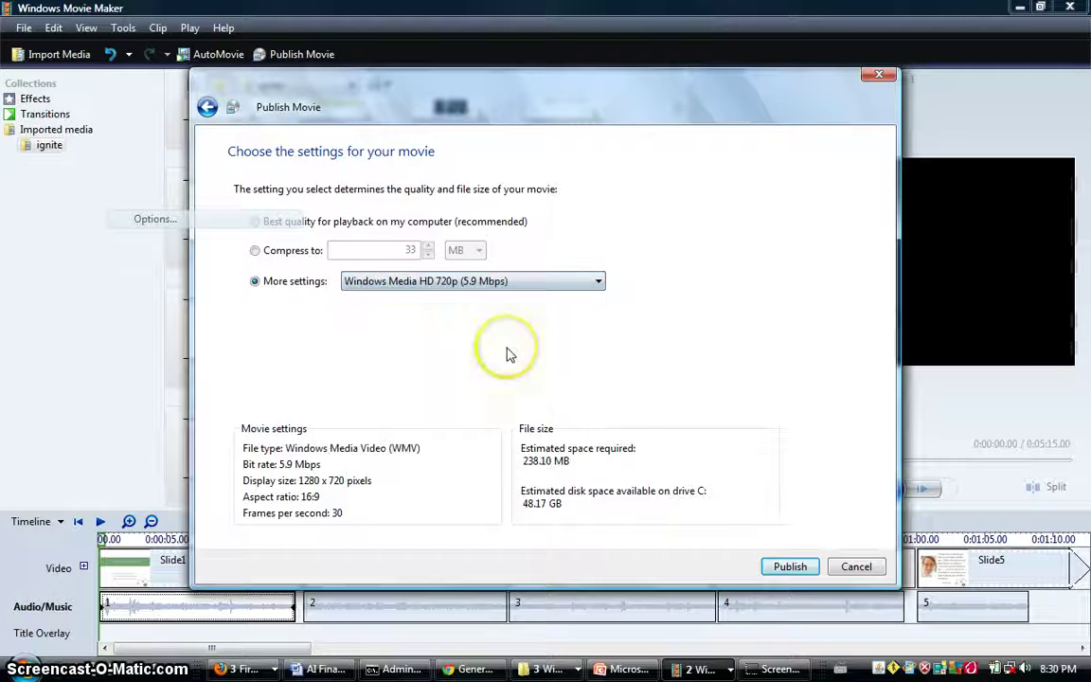
click(791, 567)
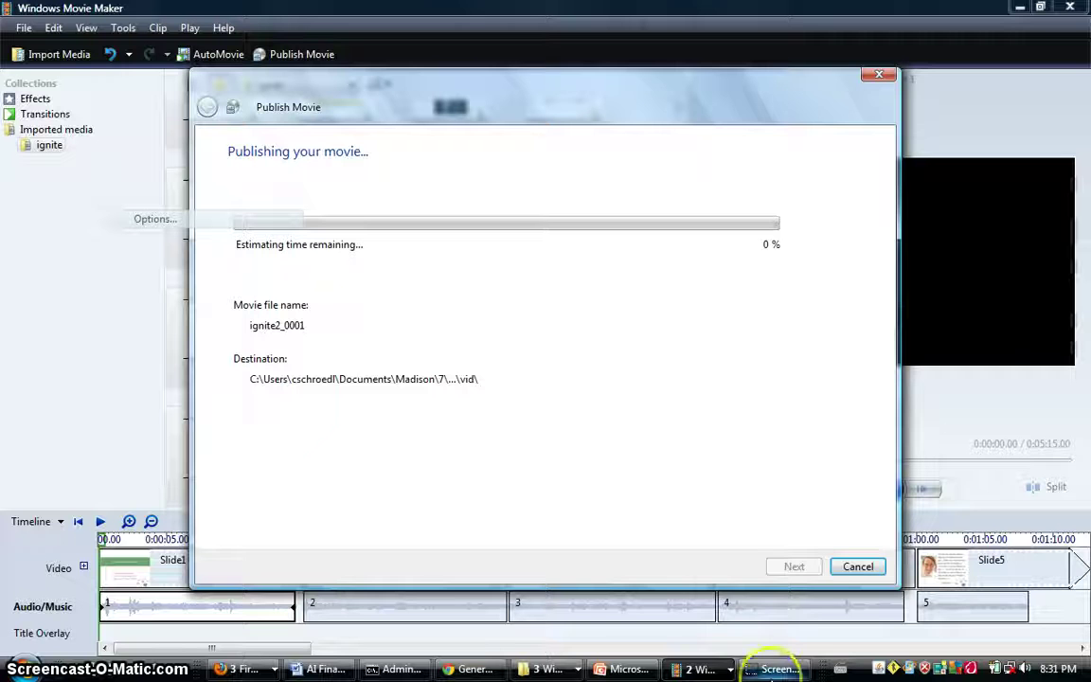
Step: Let ignite2_0001 render as an HD movie while YouTube's home page opens in Firefox
mouse_move(771, 675)
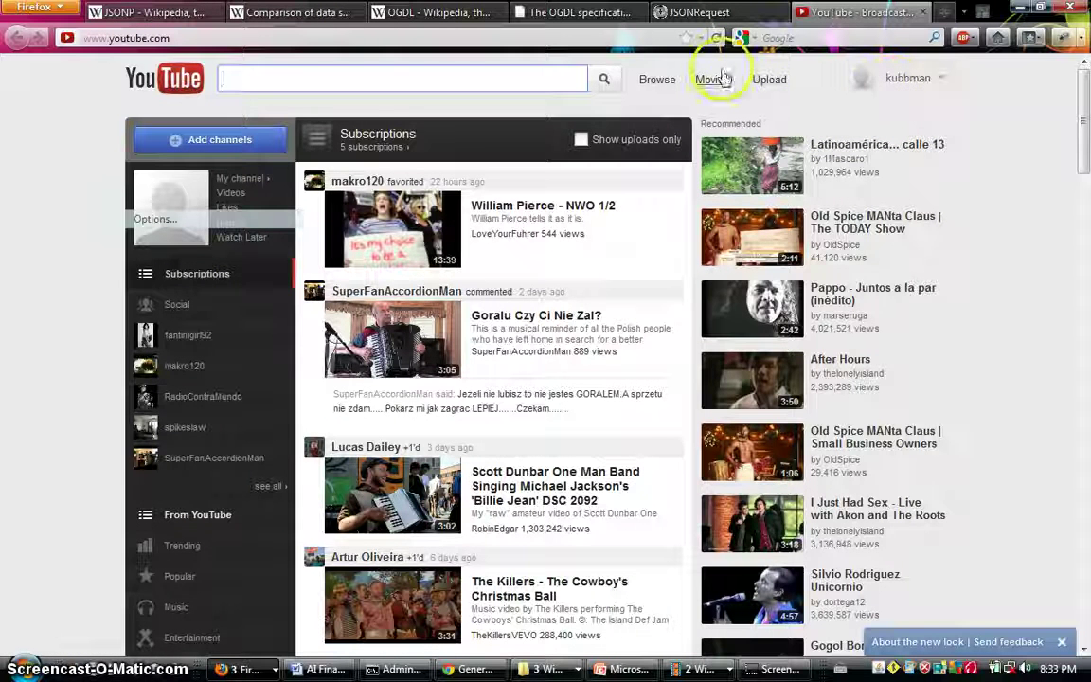
Step: Pick osm.wmv from the vid folder on the computer and start its YouTube upload
click(769, 81)
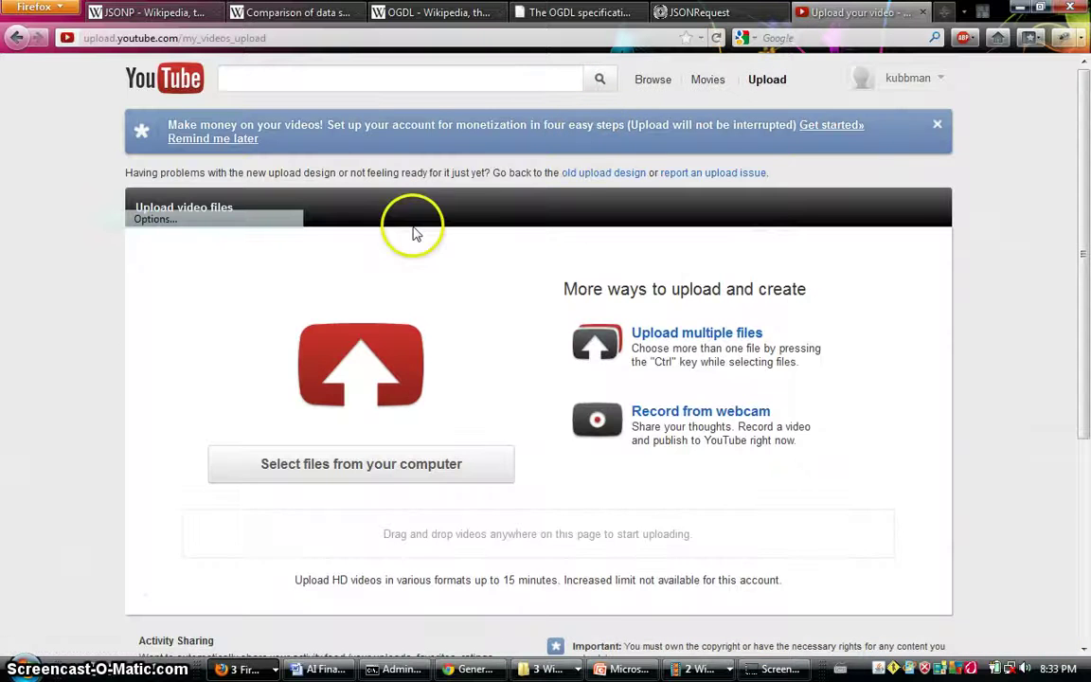
click(383, 464)
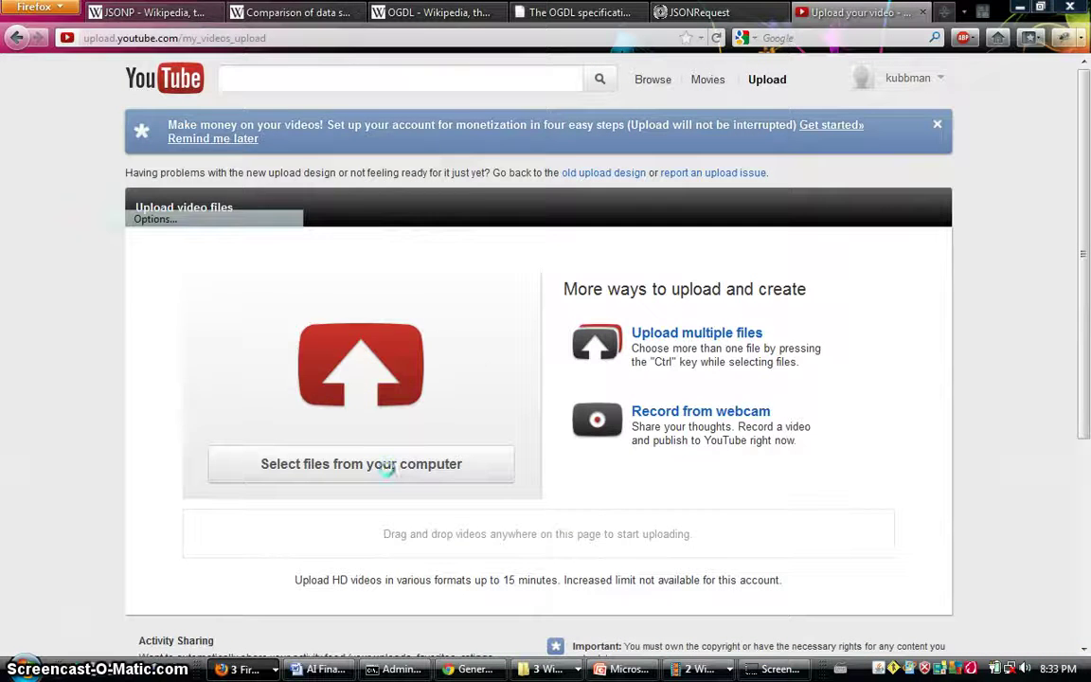
click(254, 292)
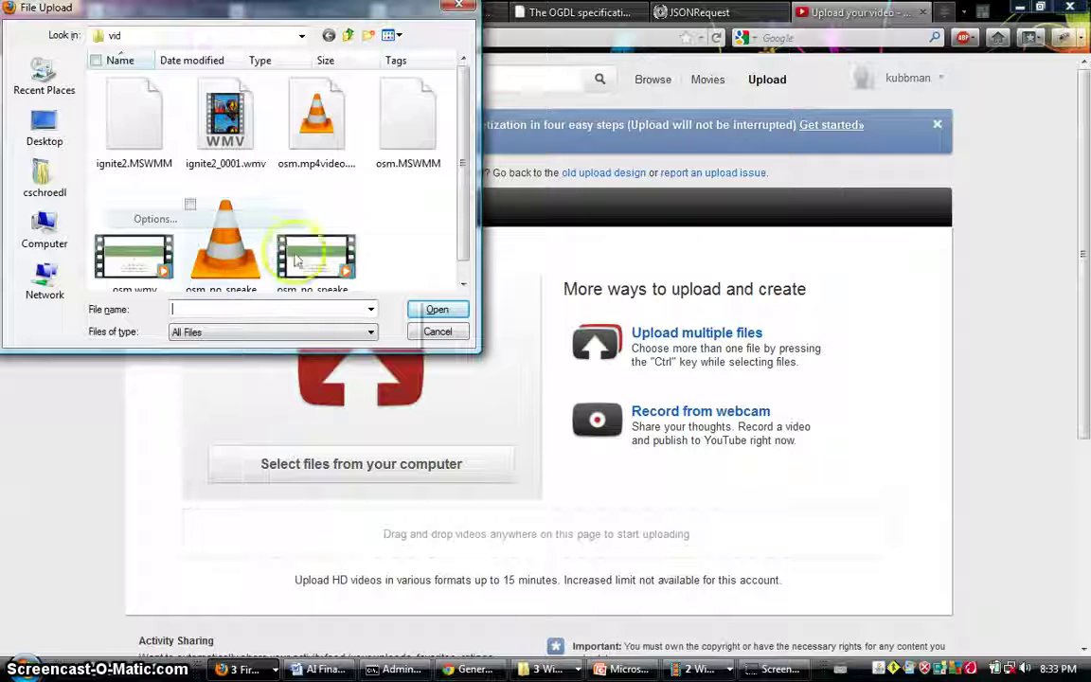
click(355, 227)
key(Left)
key(Left)
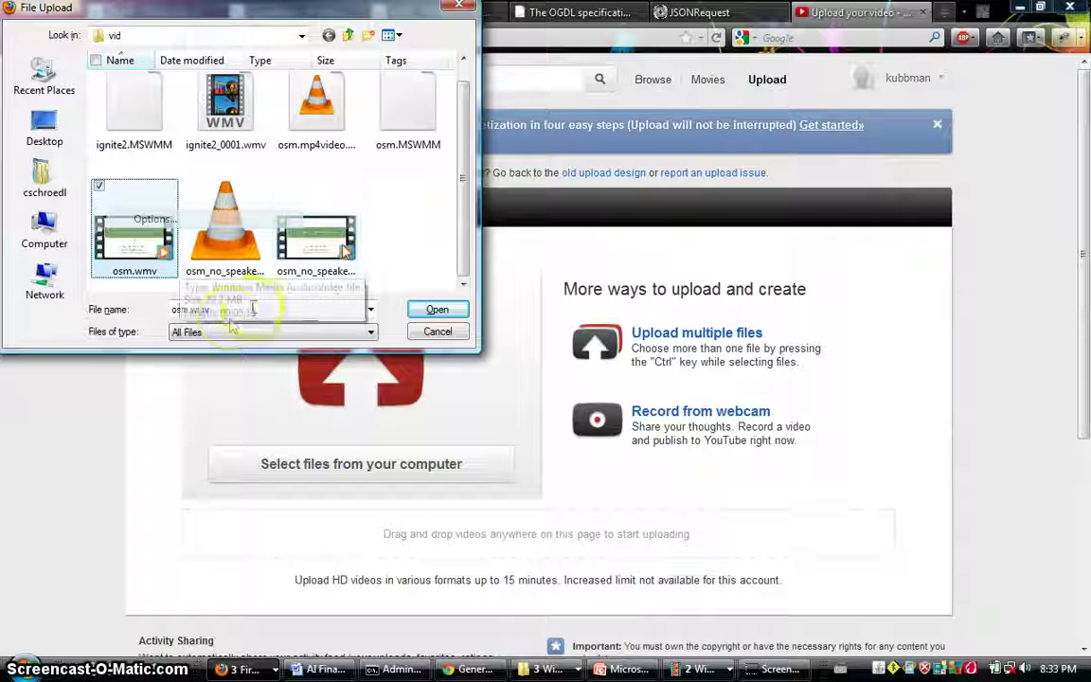
click(437, 310)
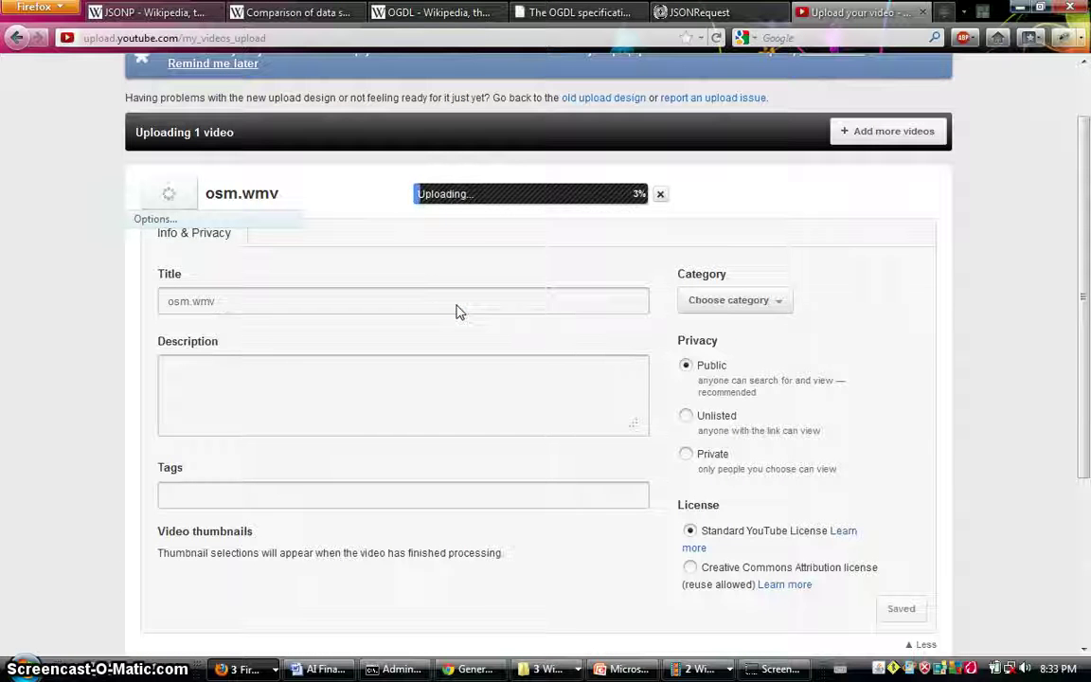
Step: Scroll the Info & Privacy form while osm.wmv uploads to 35% and its youtu.be link appears
click(548, 302)
scroll(548, 302, down, 3)
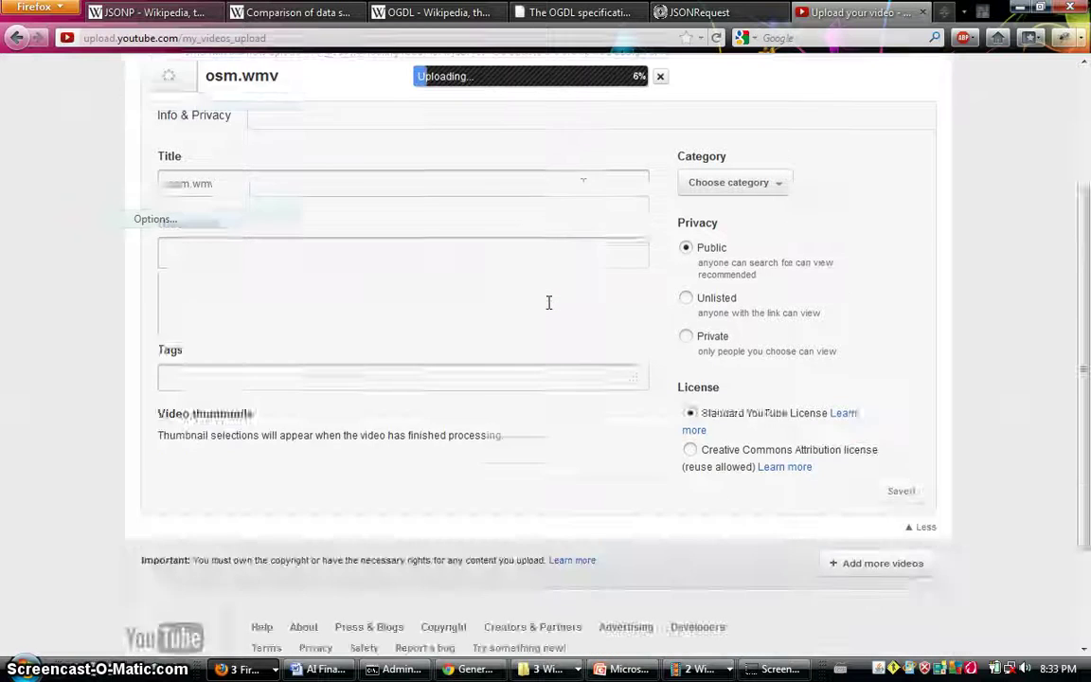
scroll(547, 302, up, 2)
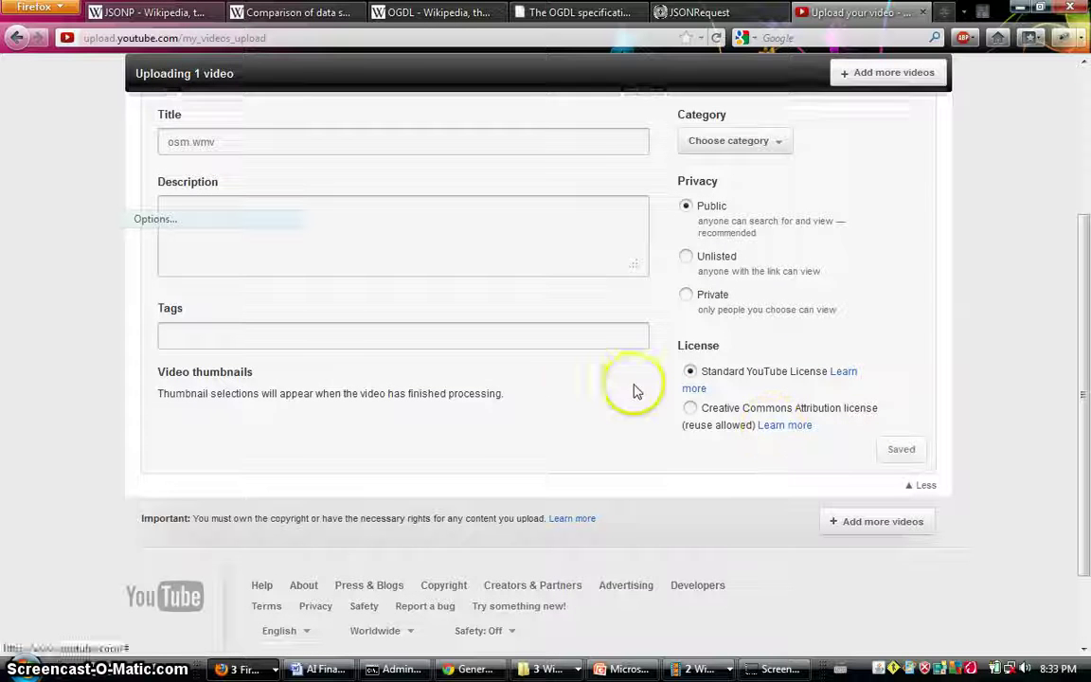
scroll(603, 409, up, 2)
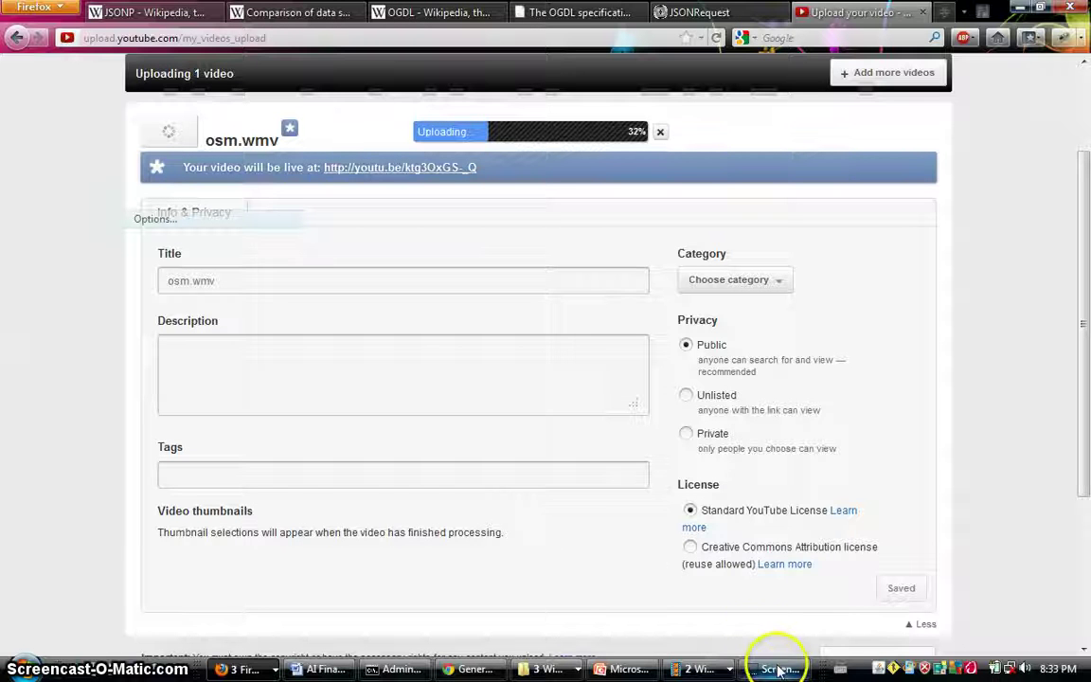
mouse_move(777, 669)
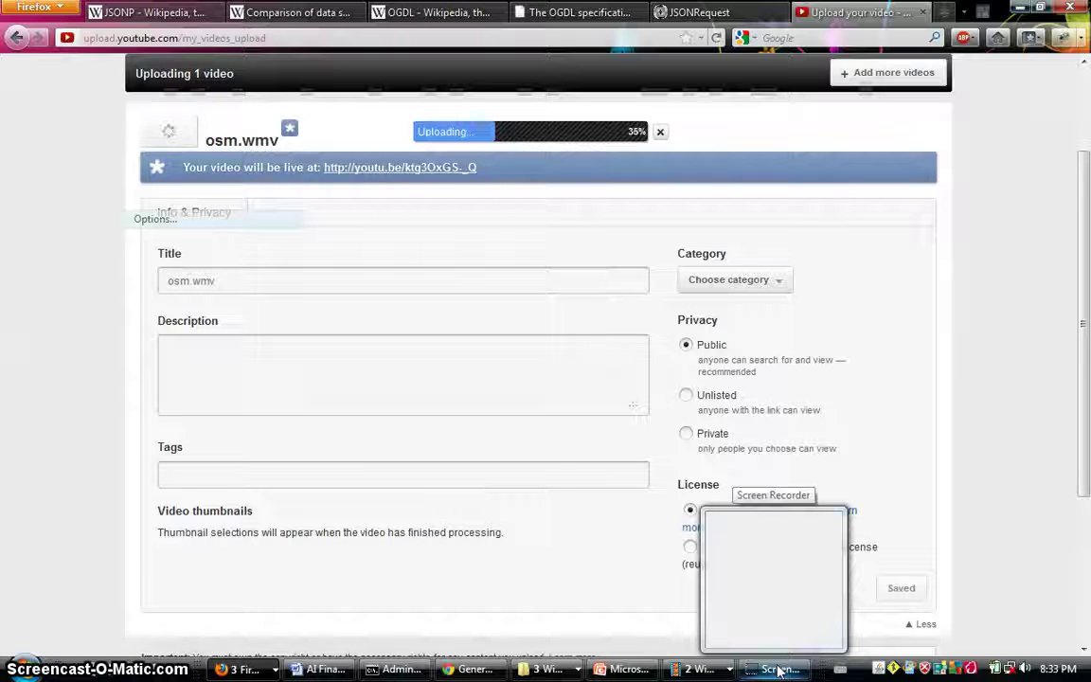